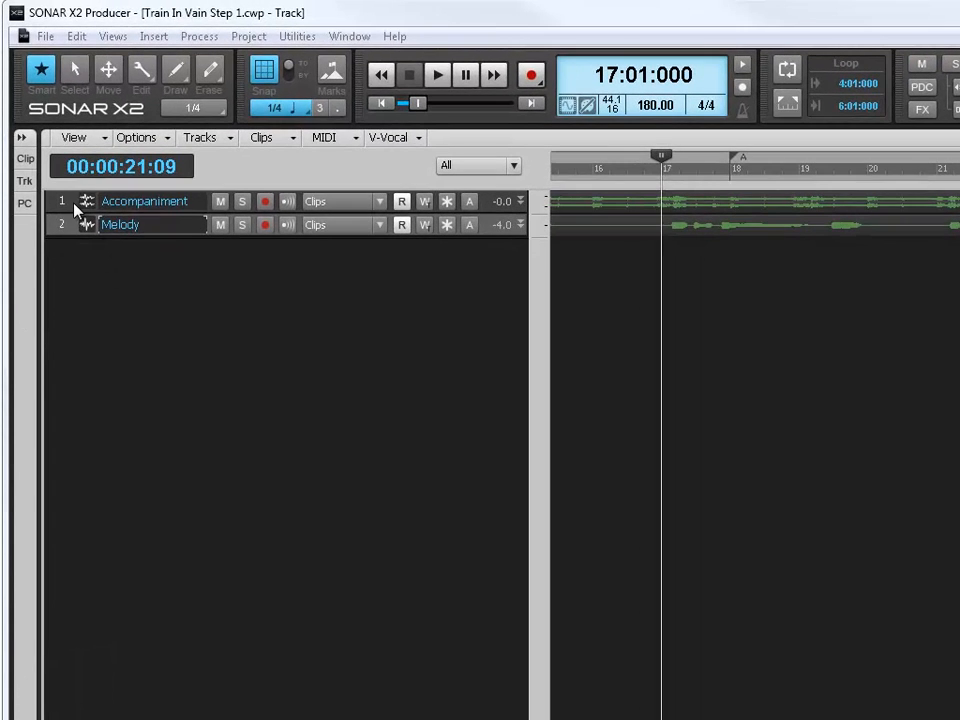
# Step: Insert the Visualizer VST soft synth into the project as a simple instrument track
pyautogui.click(65, 204)
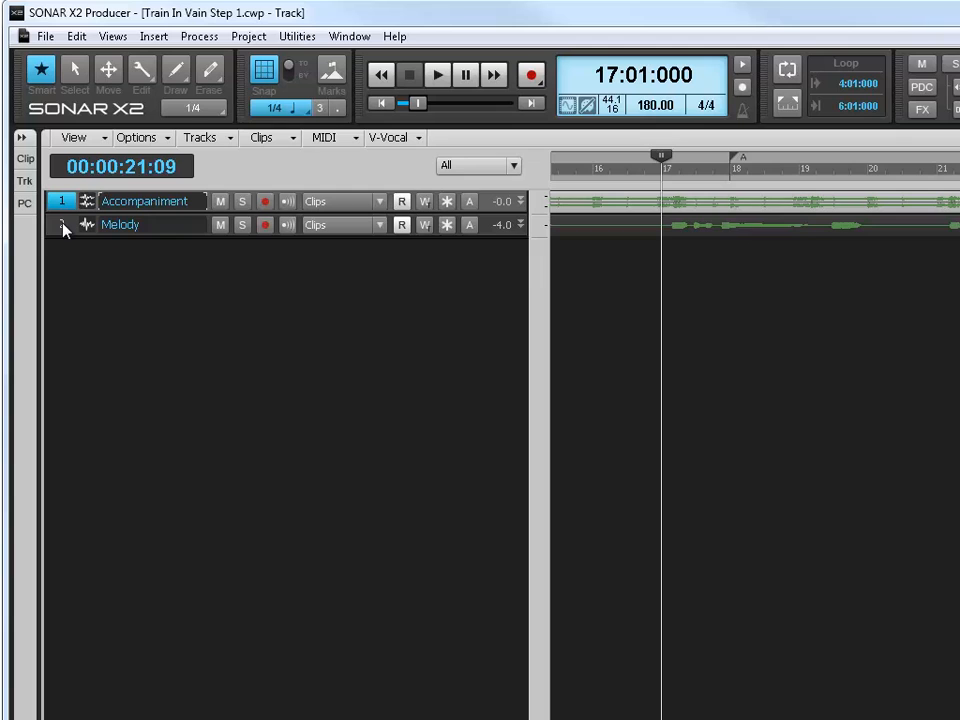
pyautogui.click(63, 226)
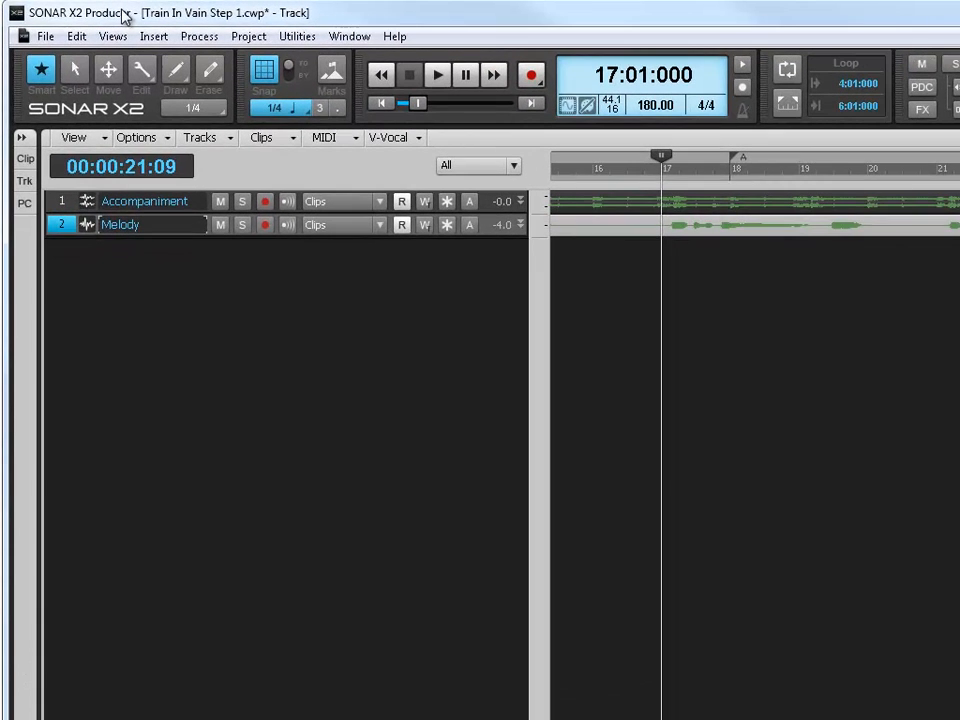
pyautogui.click(156, 37)
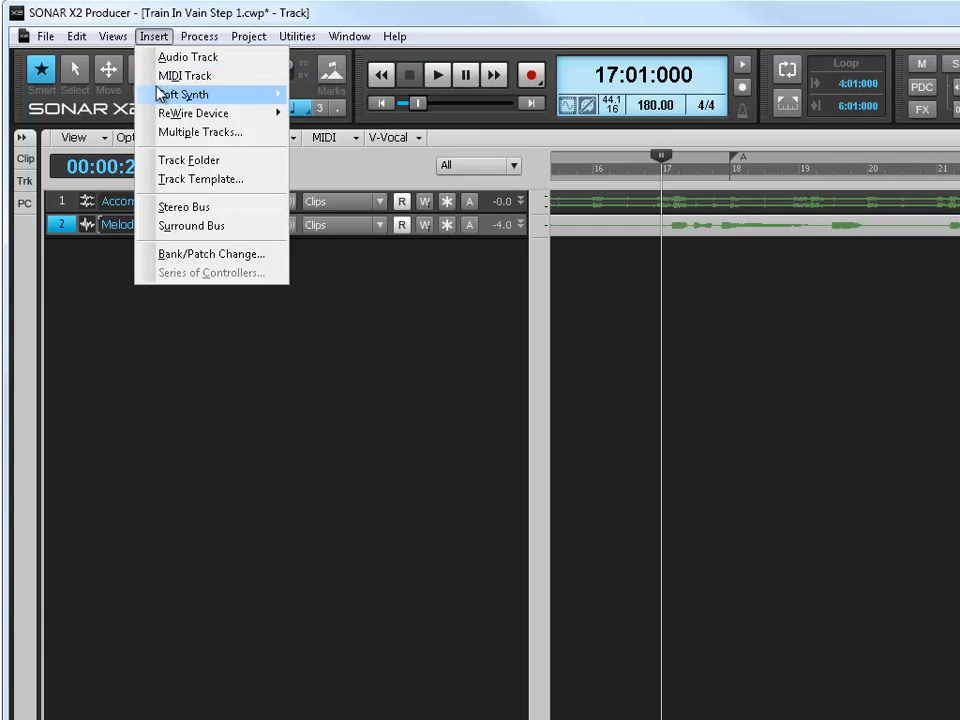
pyautogui.moveTo(190, 96)
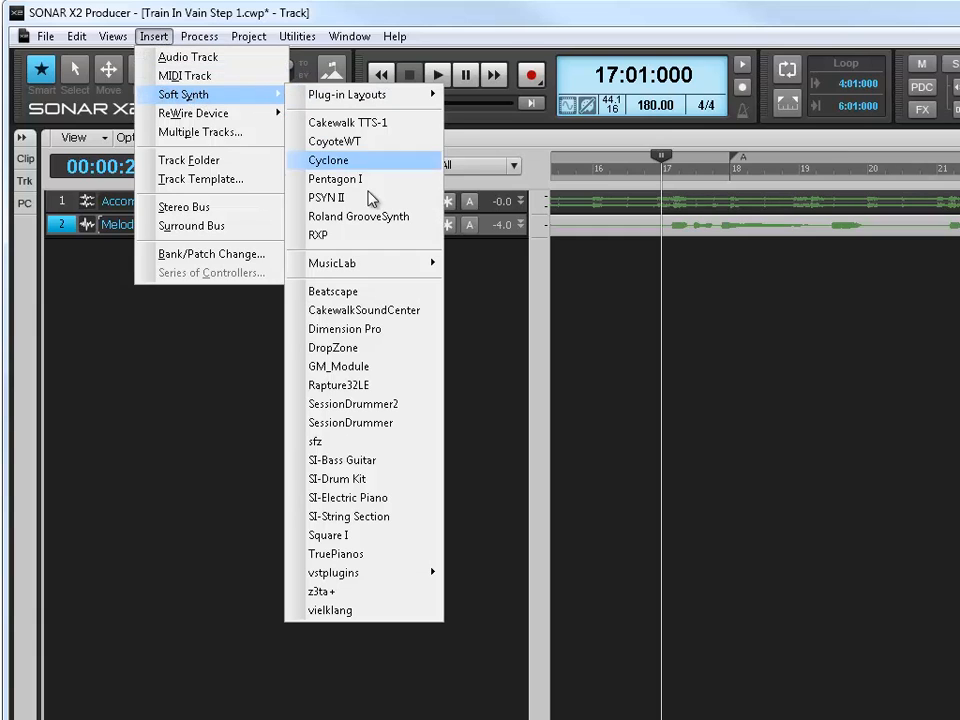
pyautogui.moveTo(402, 578)
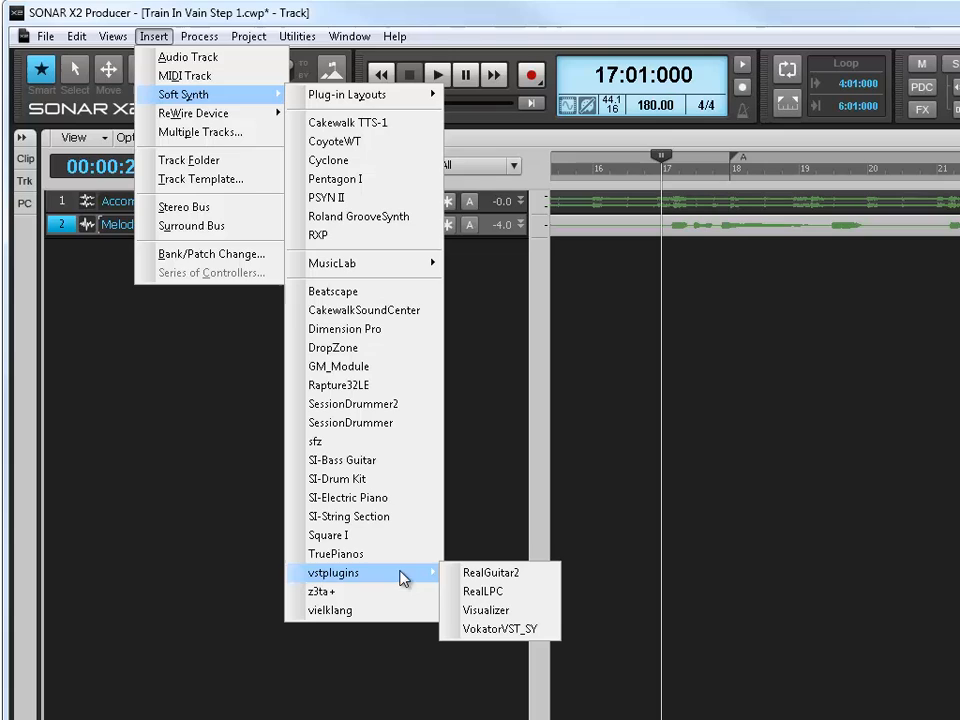
pyautogui.click(544, 612)
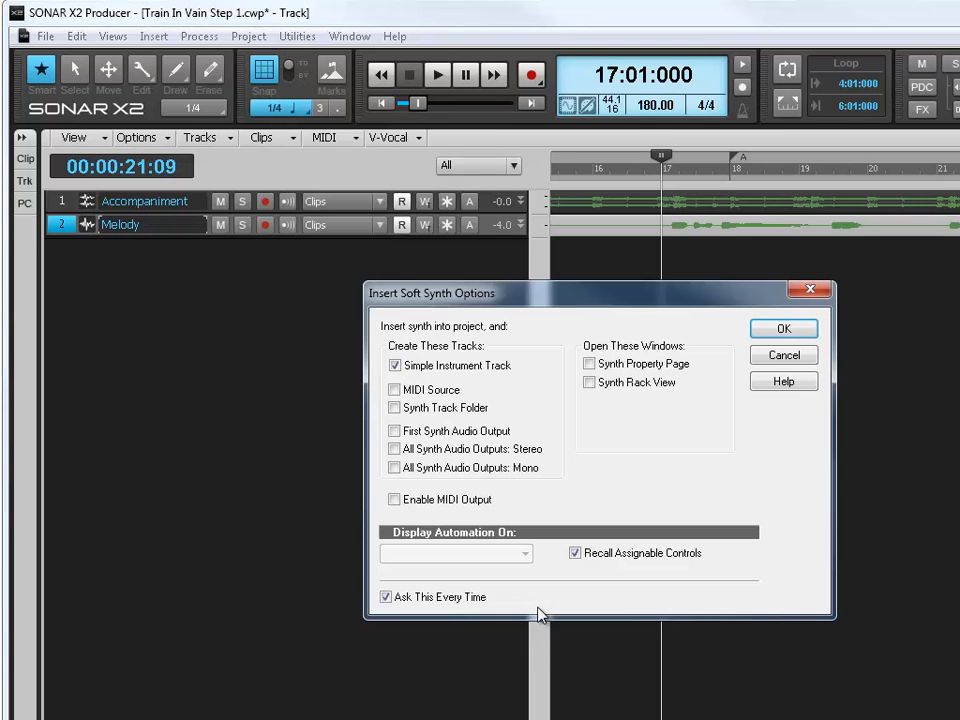
pyautogui.click(783, 328)
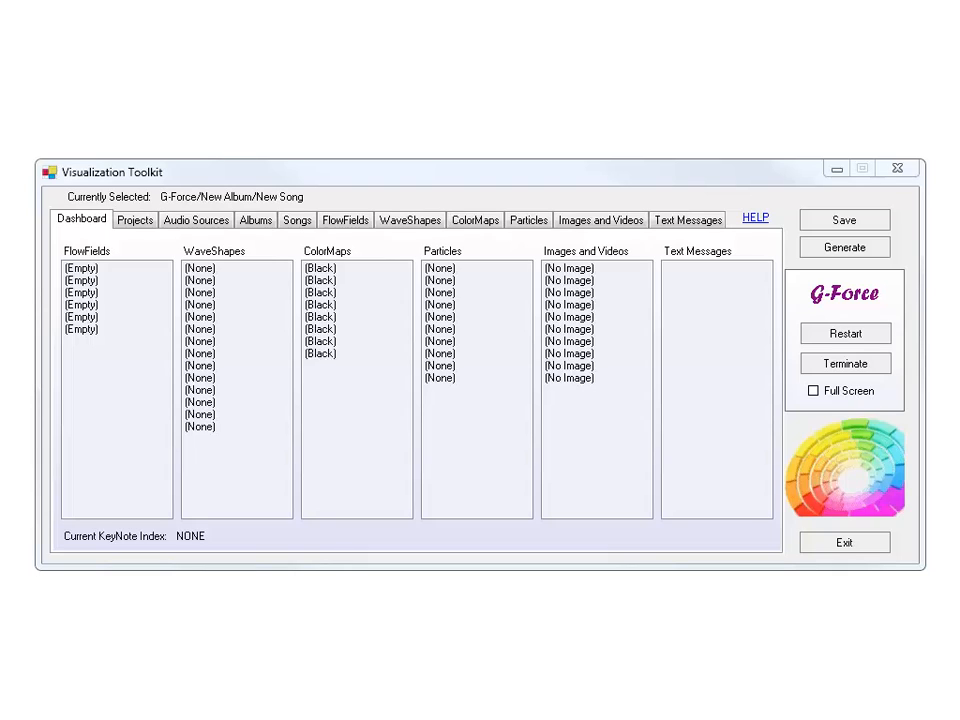
# Step: In Visualization Toolkit, assign the audio sources: Automatic to Sound Generator (Chill), Soloist to Line 2, and Background to Line 1 (Virtual Audio Cable)
pyautogui.click(195, 222)
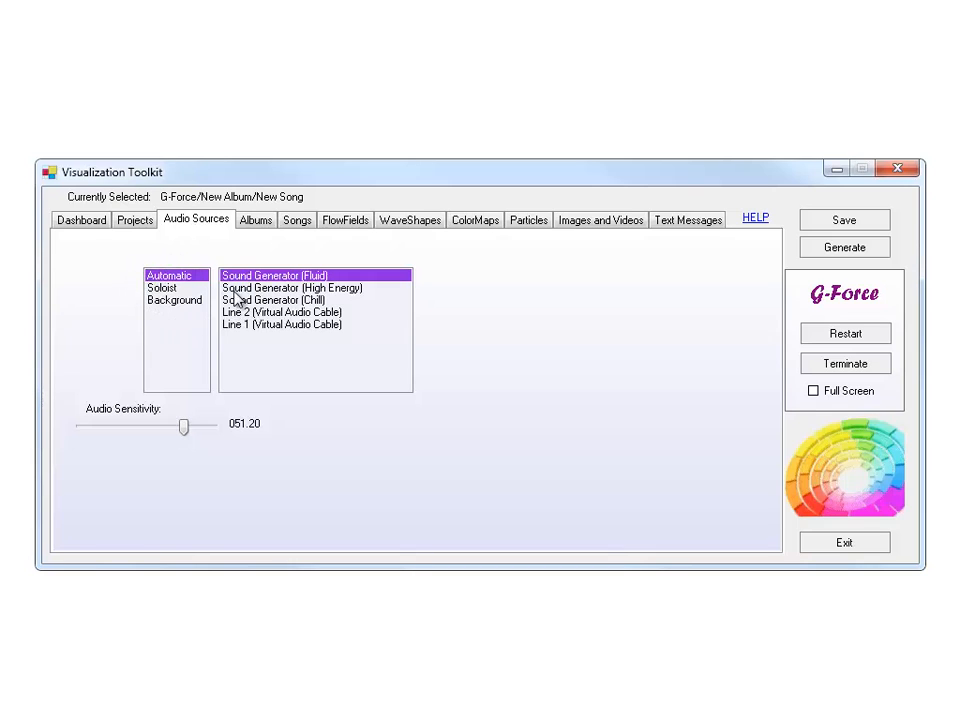
pyautogui.click(183, 278)
pyautogui.click(238, 300)
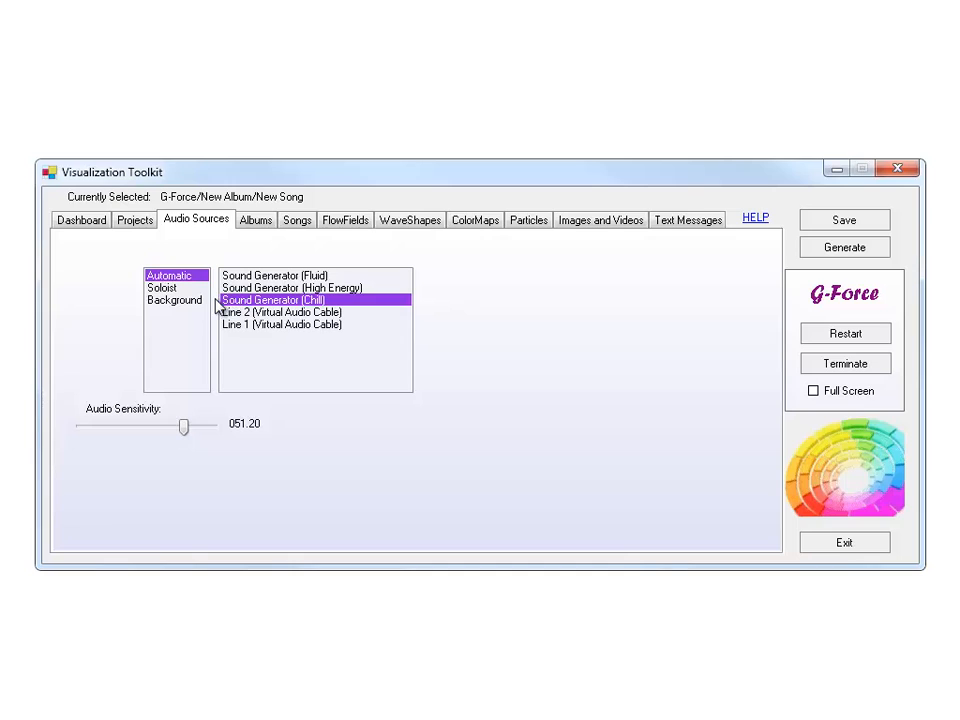
pyautogui.click(165, 288)
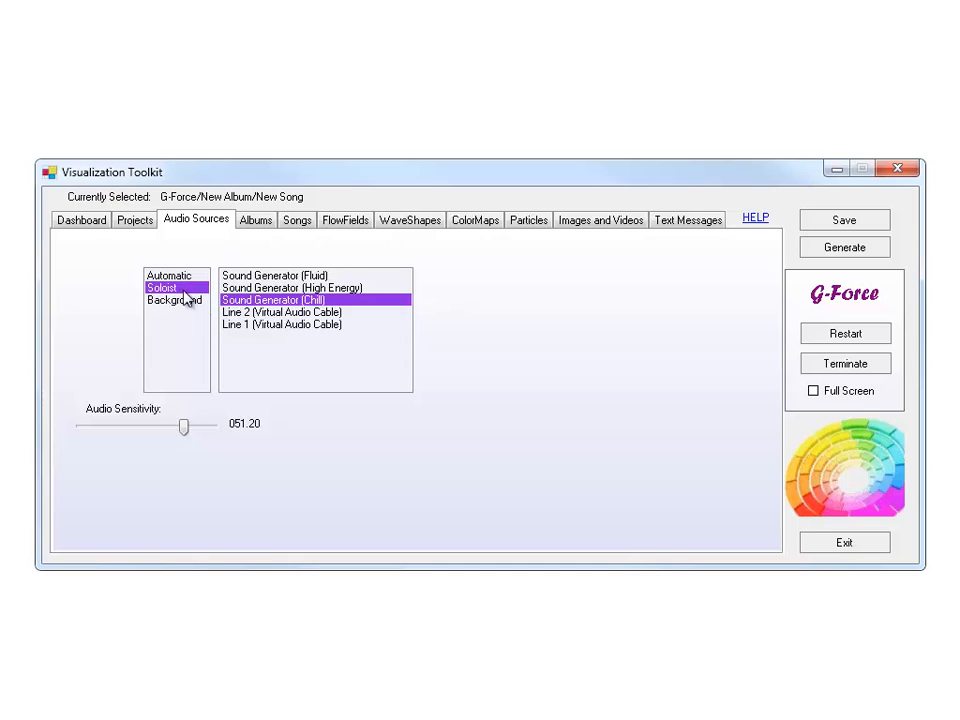
pyautogui.click(255, 312)
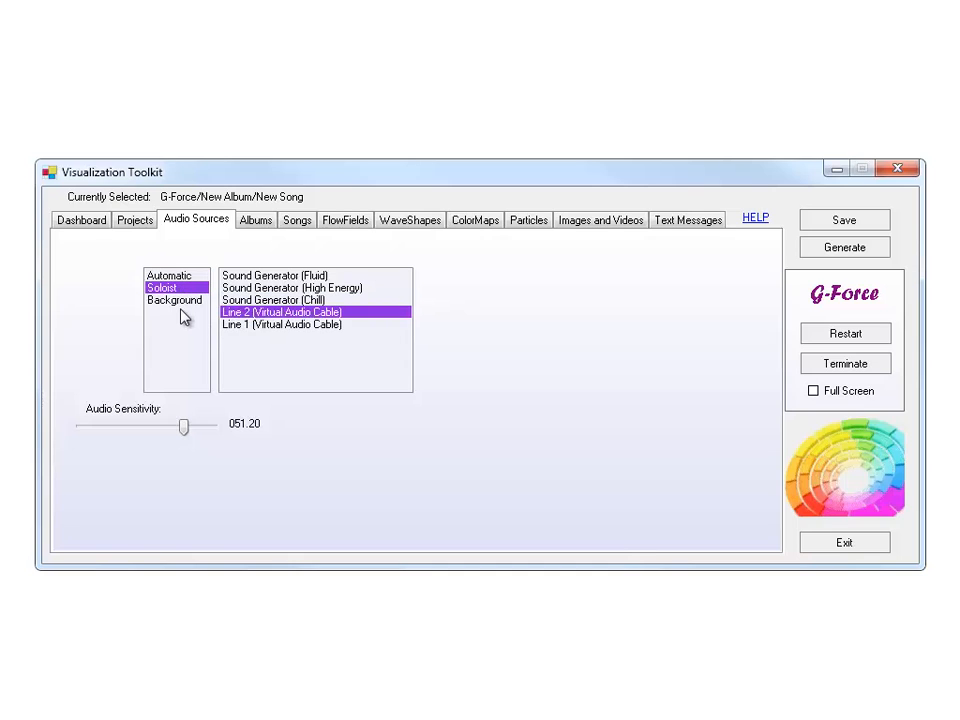
pyautogui.click(182, 301)
pyautogui.click(255, 325)
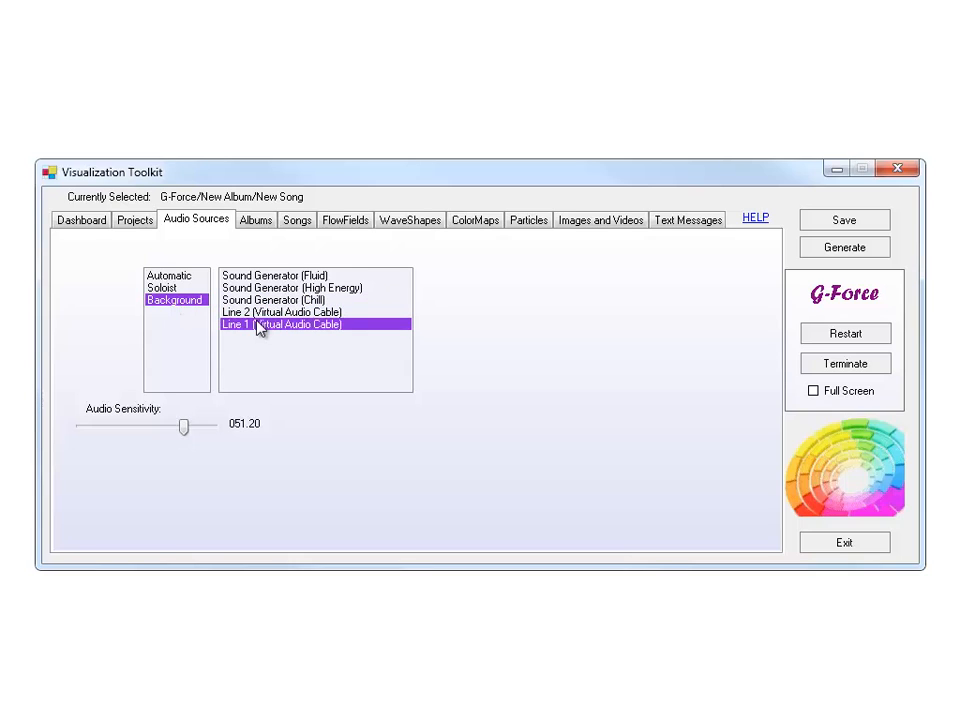
# Step: Rename the new album as London Calling
pyautogui.click(258, 222)
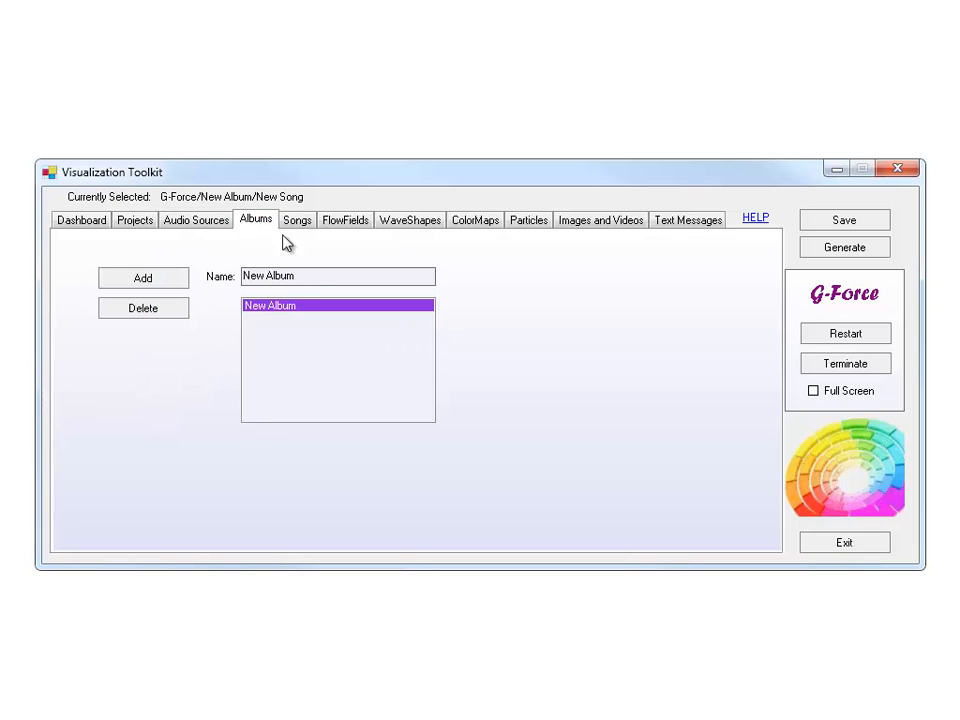
pyautogui.moveTo(306, 276); pyautogui.dragTo(238, 274)
pyautogui.write('Lon')
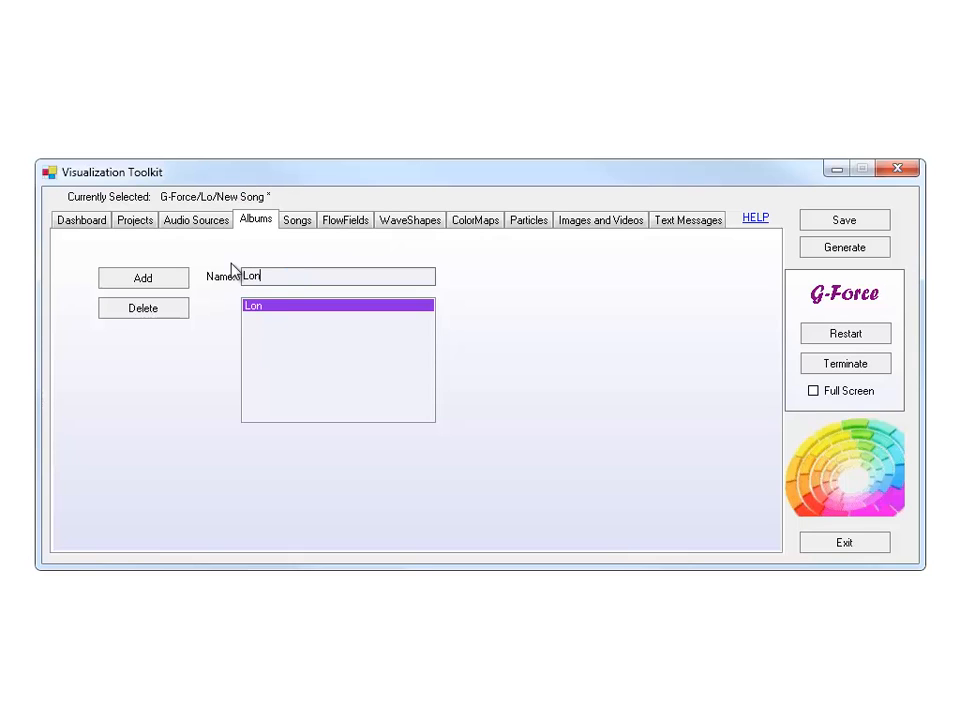
pyautogui.write('don Ca')
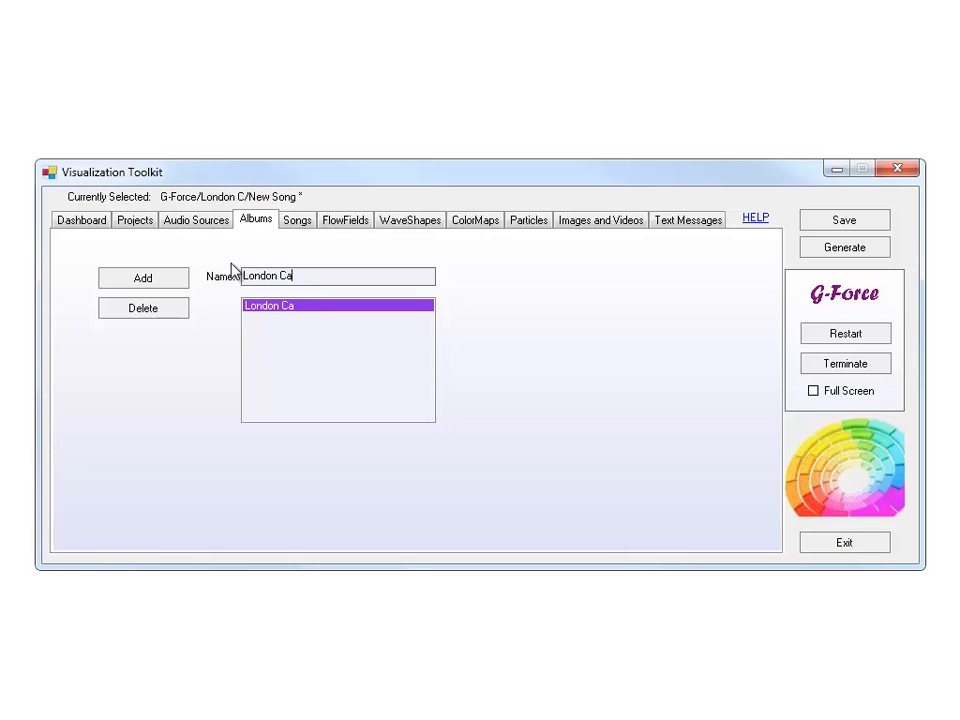
pyautogui.write('lling')
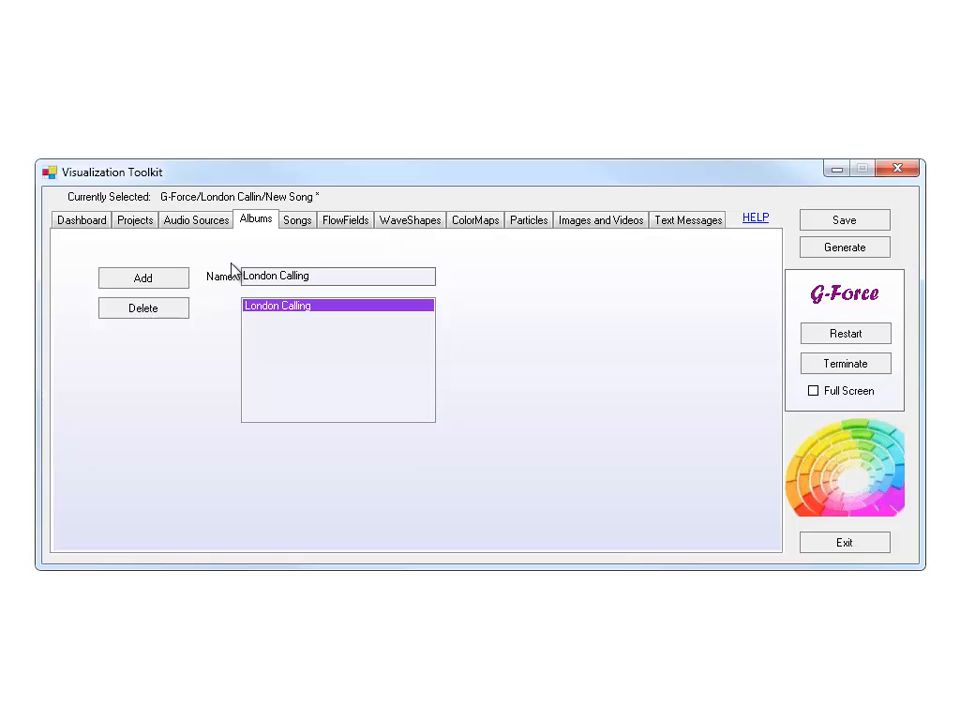
# Step: Rename the new song as Train in Vain and save the project
pyautogui.click(302, 222)
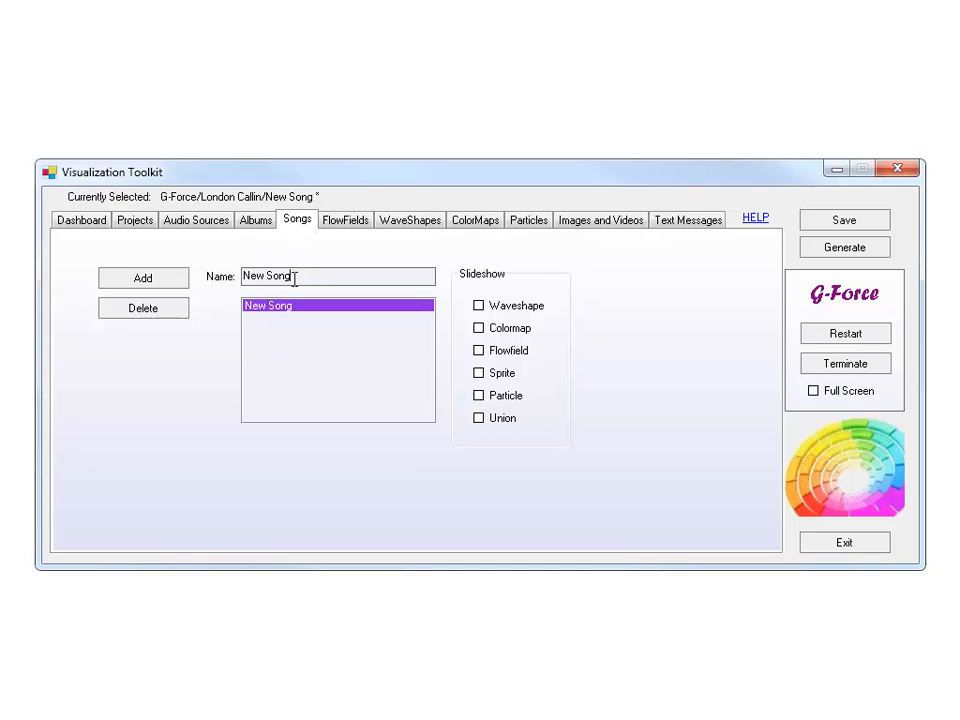
pyautogui.moveTo(294, 276); pyautogui.dragTo(242, 281)
pyautogui.write('T')
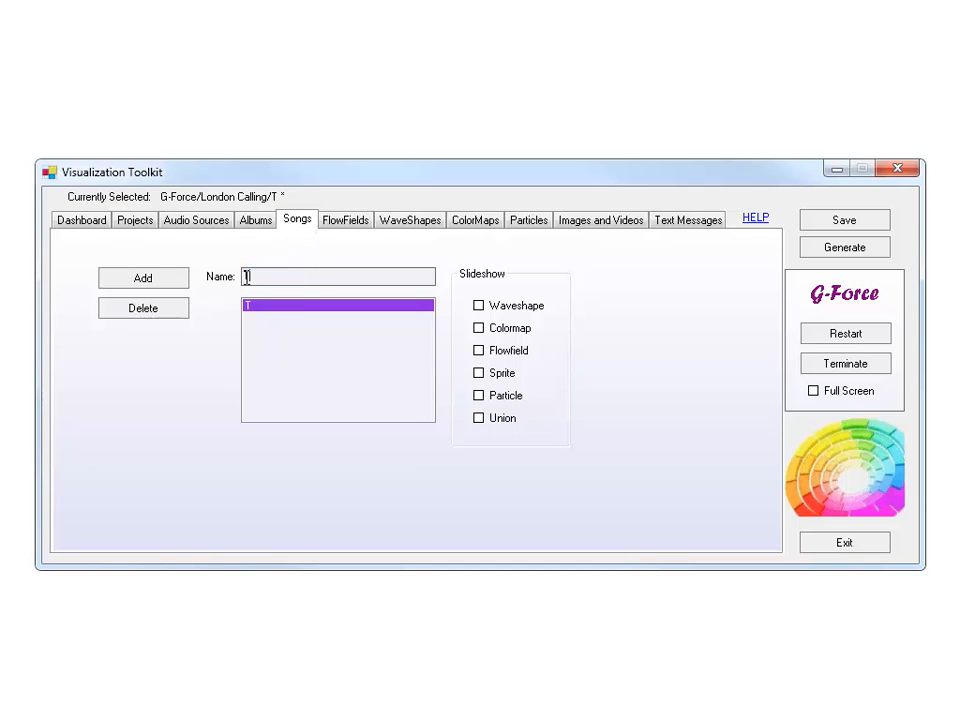
pyautogui.write('rain in Vain')
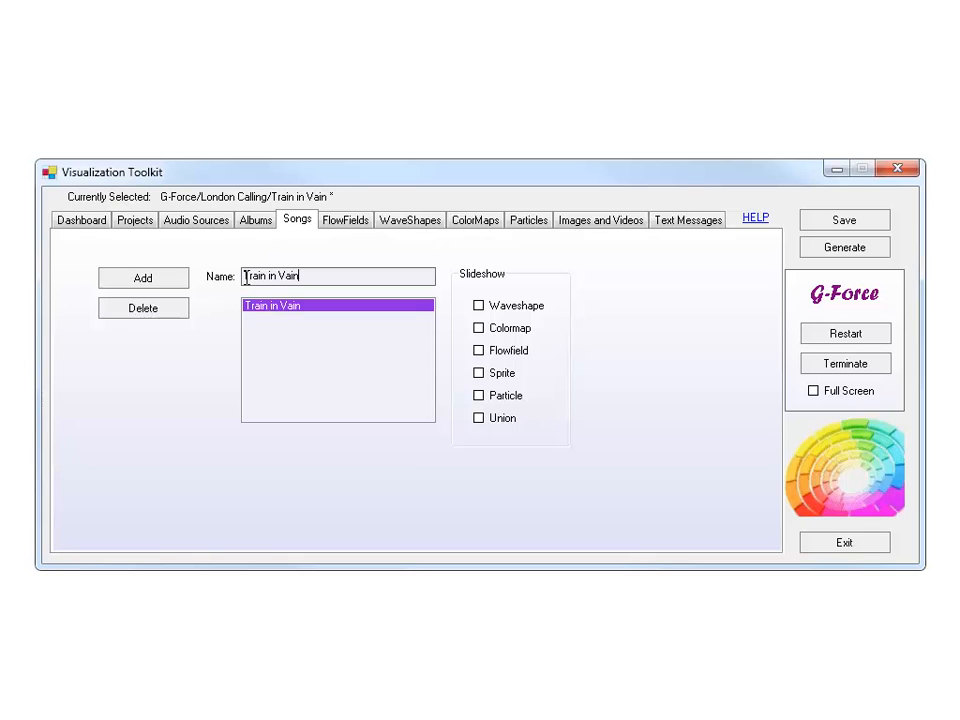
pyautogui.click(840, 225)
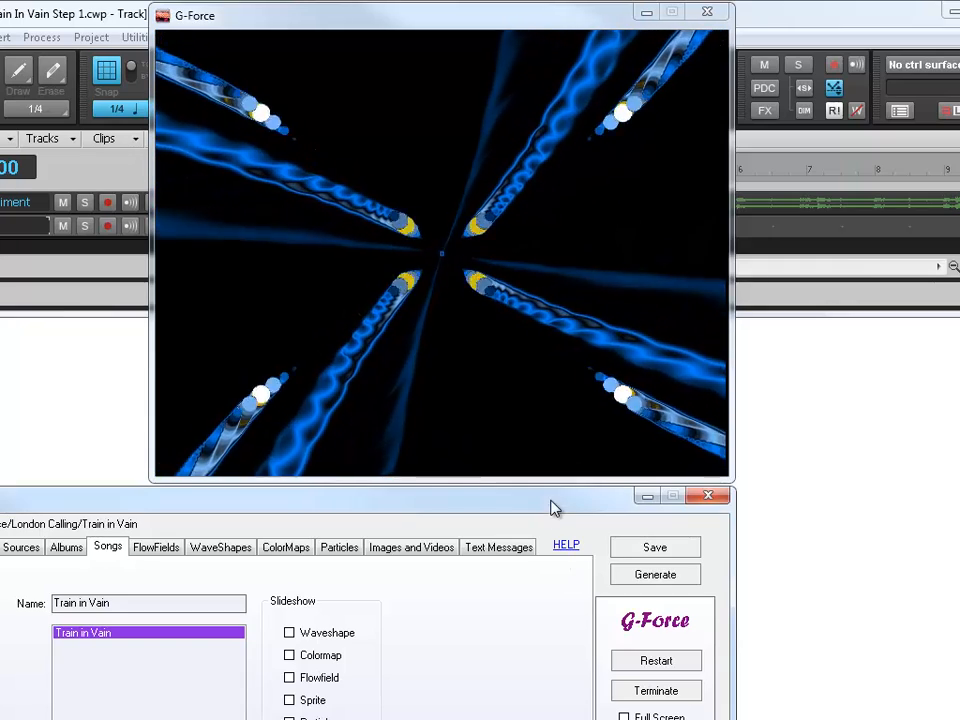
# Step: Generate the visualization, start song playback in SONAR X2, and bring the G-Force window back to the front
pyautogui.click(648, 576)
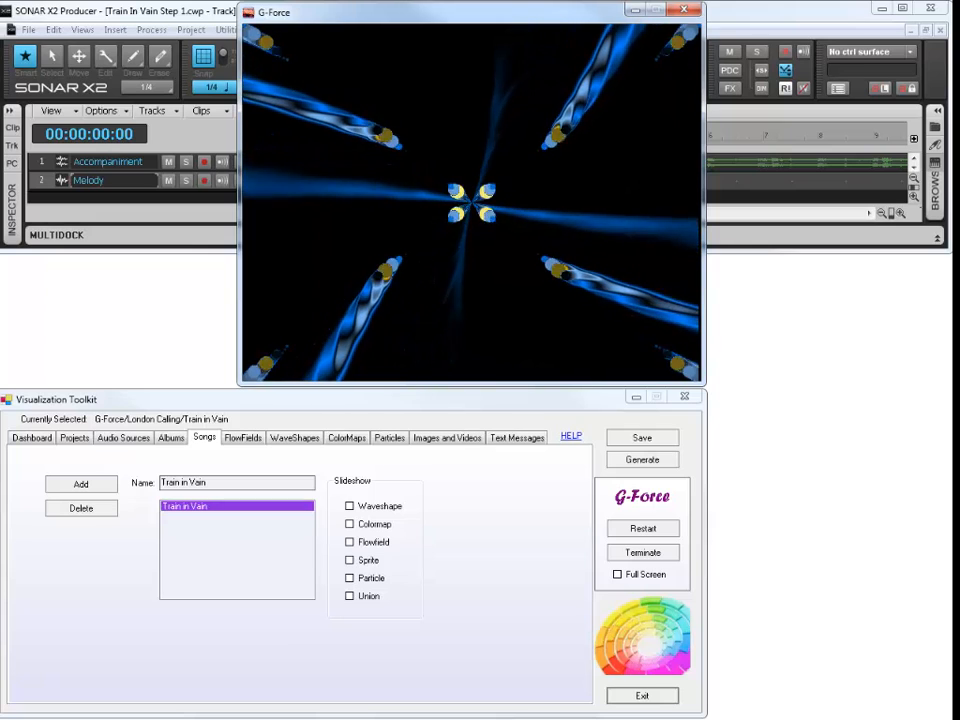
pyautogui.click(157, 19)
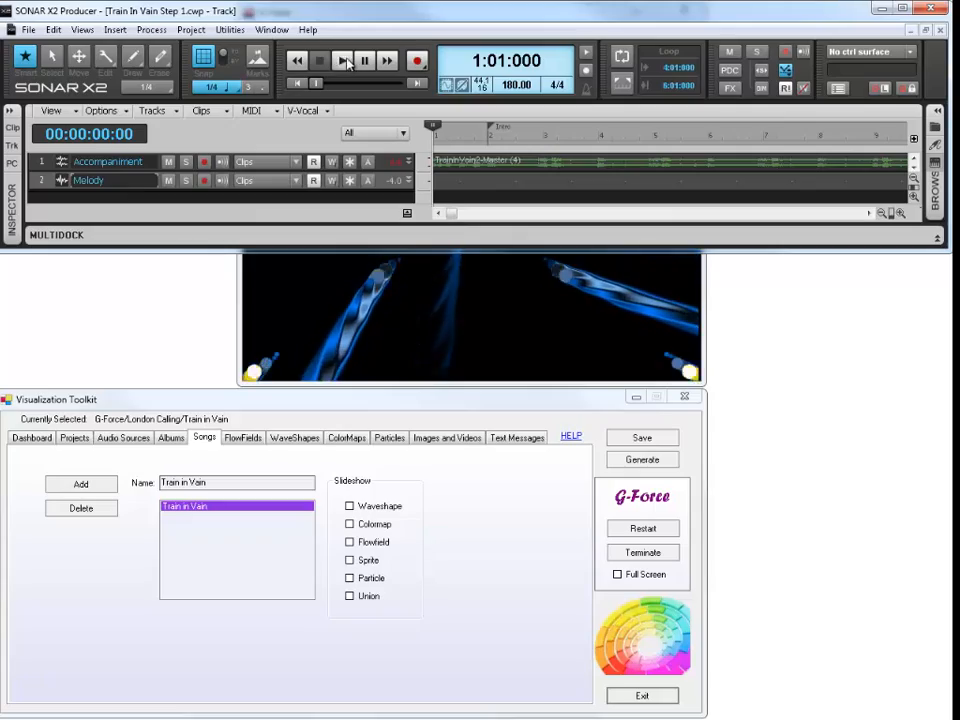
pyautogui.click(345, 62)
pyautogui.click(343, 274)
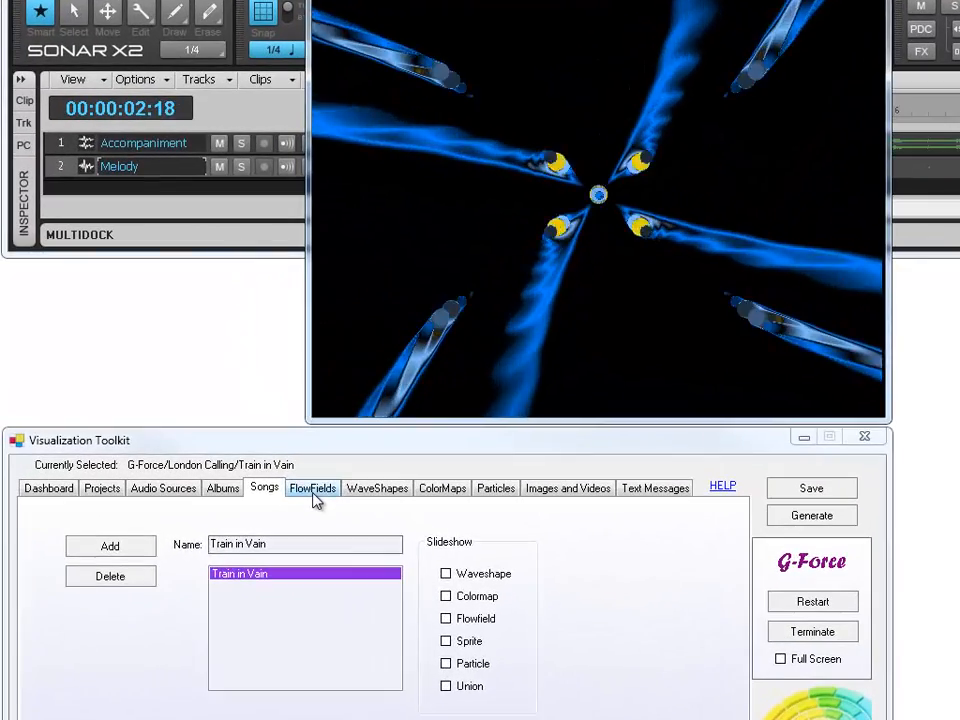
# Step: Switch the running visualization to the third flowfield slot, which is empty, and choose a different color map
pyautogui.click(294, 482)
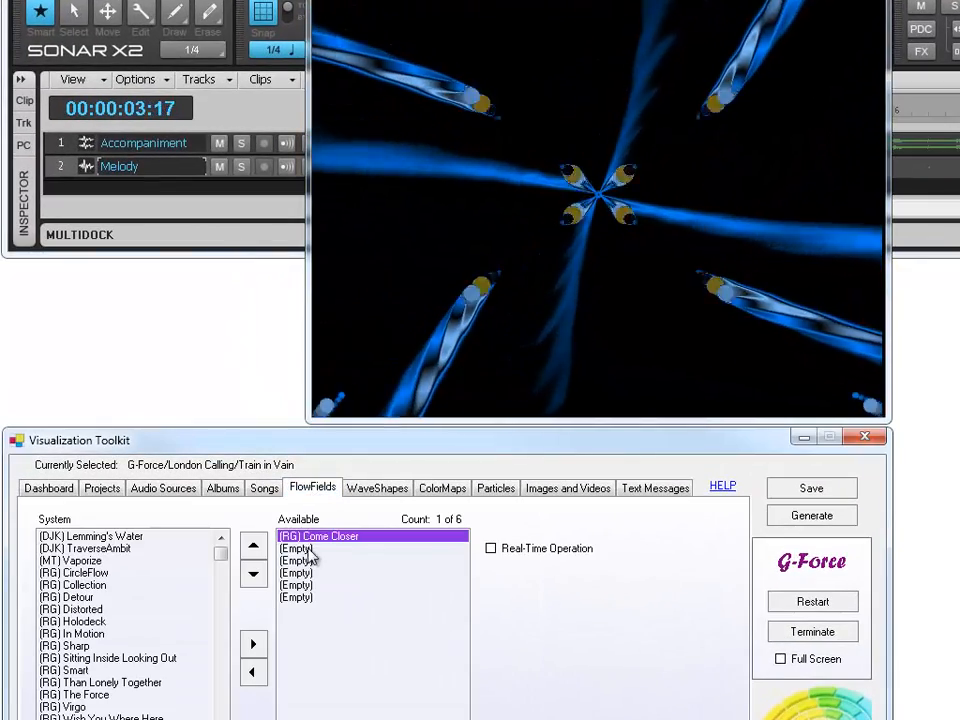
pyautogui.click(310, 562)
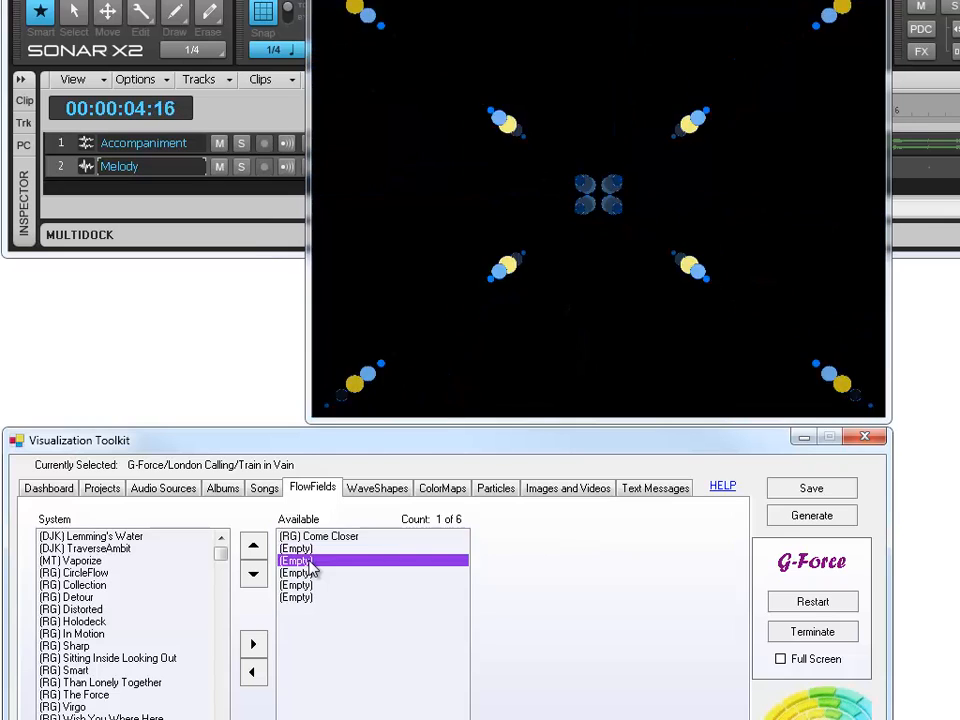
pyautogui.click(447, 490)
pyautogui.click(71, 561)
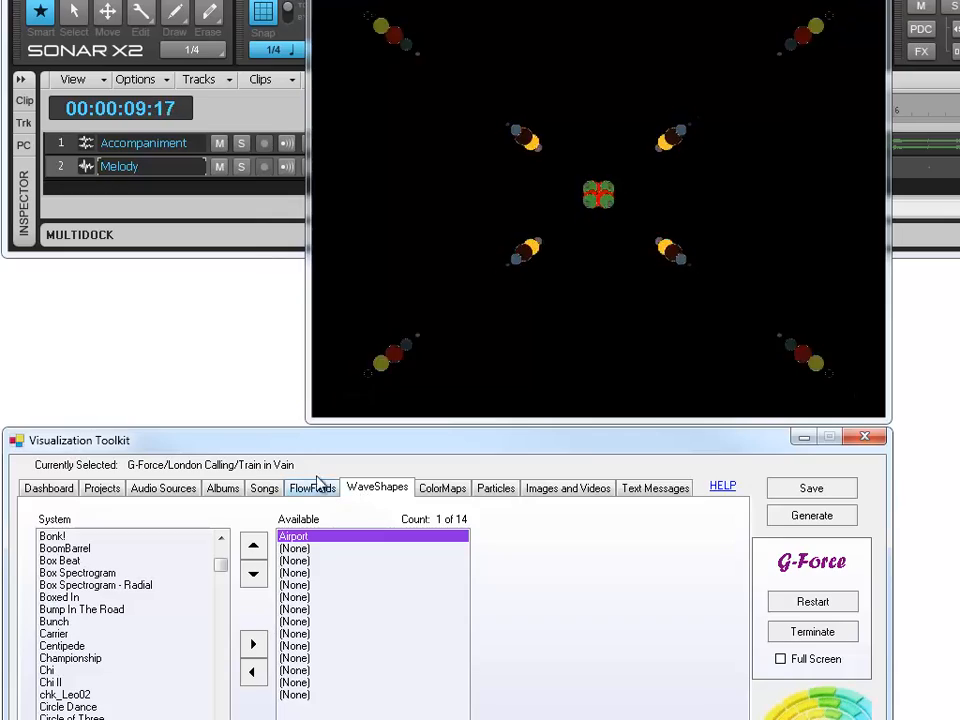
# Step: Add the Boxed In waveshape to the song and set its audio sensitivity to about 7.95
pyautogui.click(78, 598)
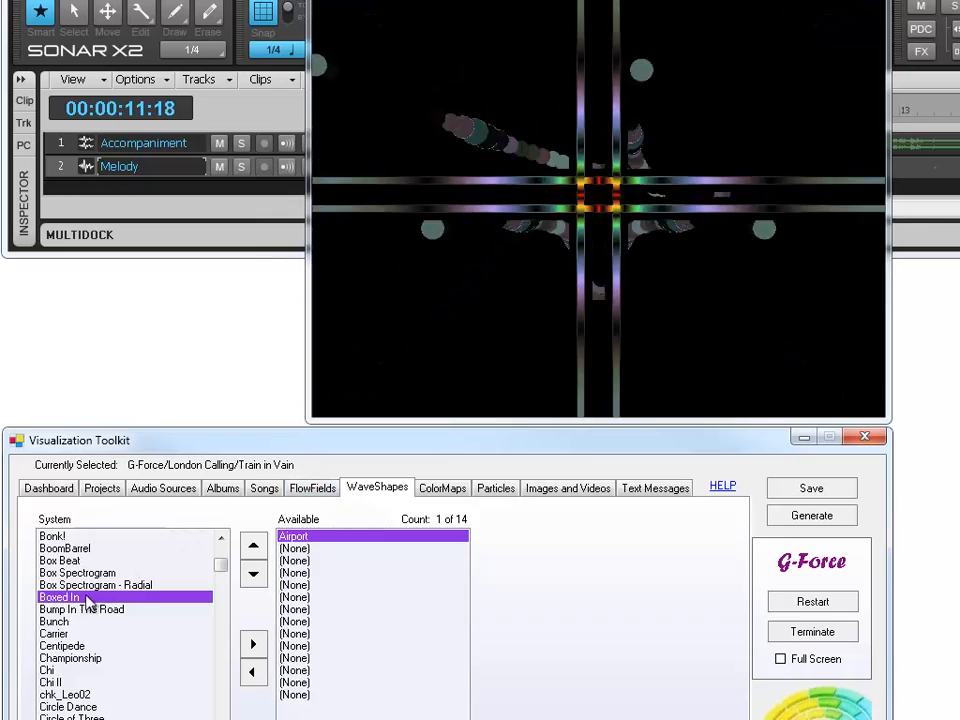
pyautogui.click(253, 644)
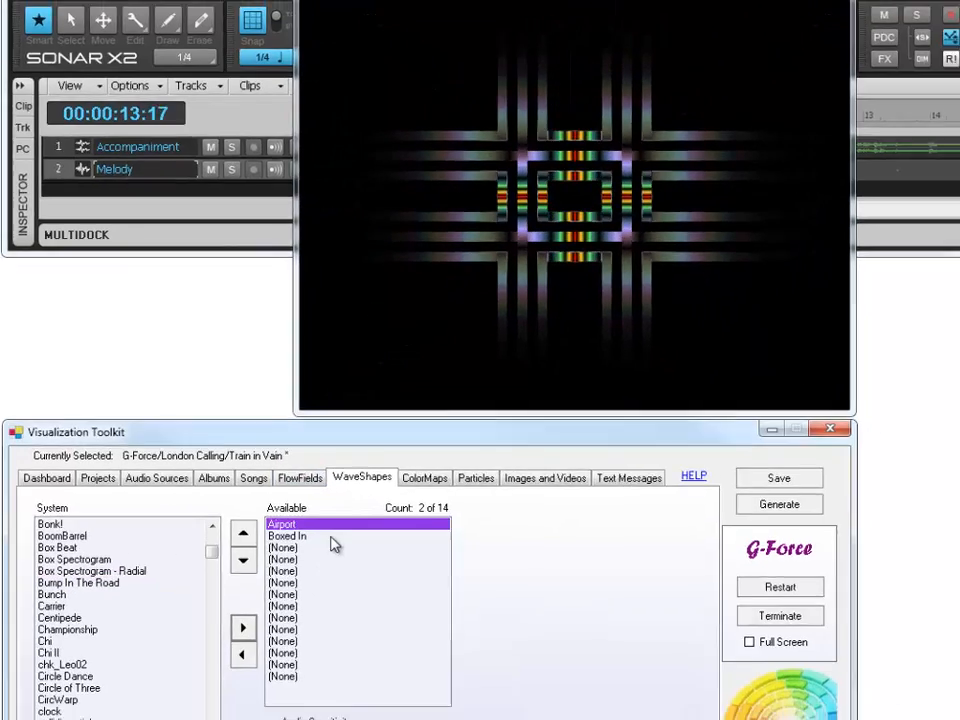
pyautogui.click(299, 548)
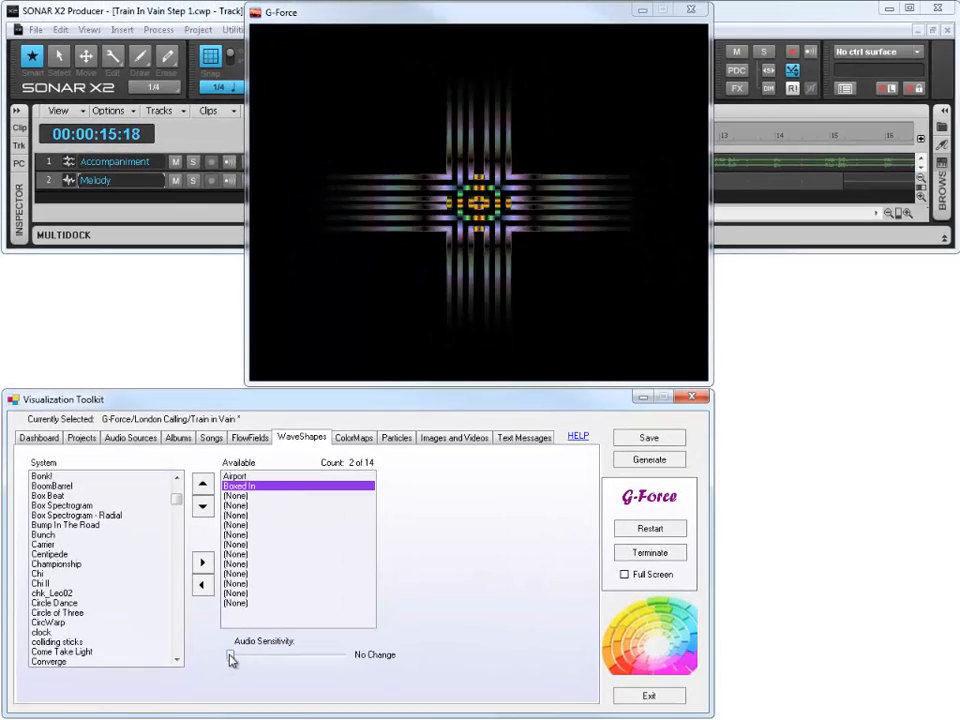
pyautogui.moveTo(230, 658); pyautogui.dragTo(272, 658)
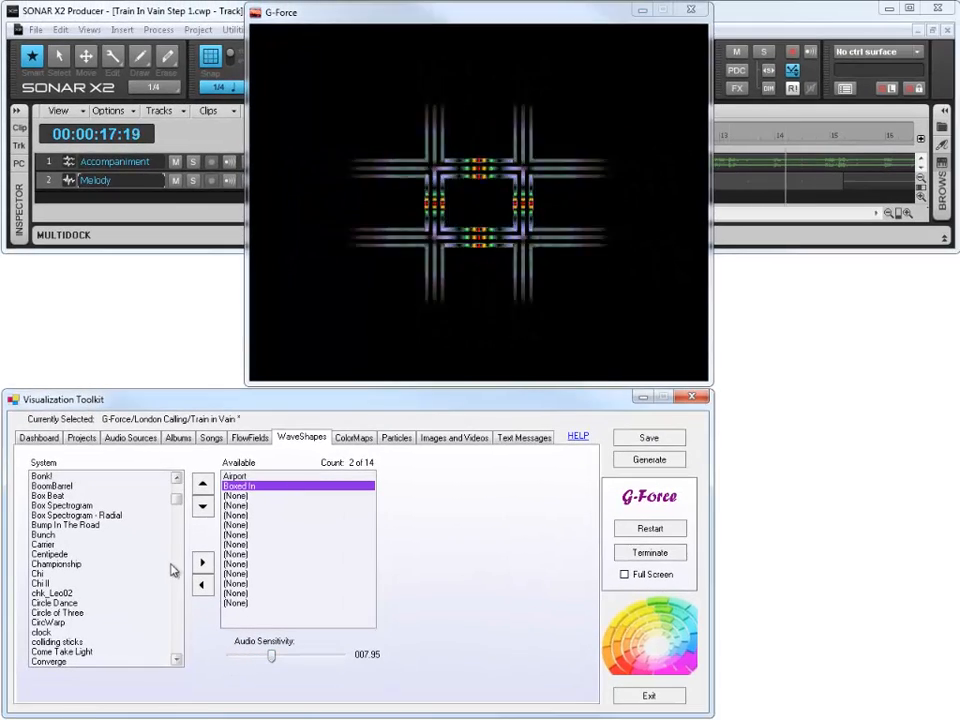
# Step: Add the Box Spectrogram - Radial waveshape to the song and set its audio sensitivity to about 5.07
pyautogui.click(160, 515)
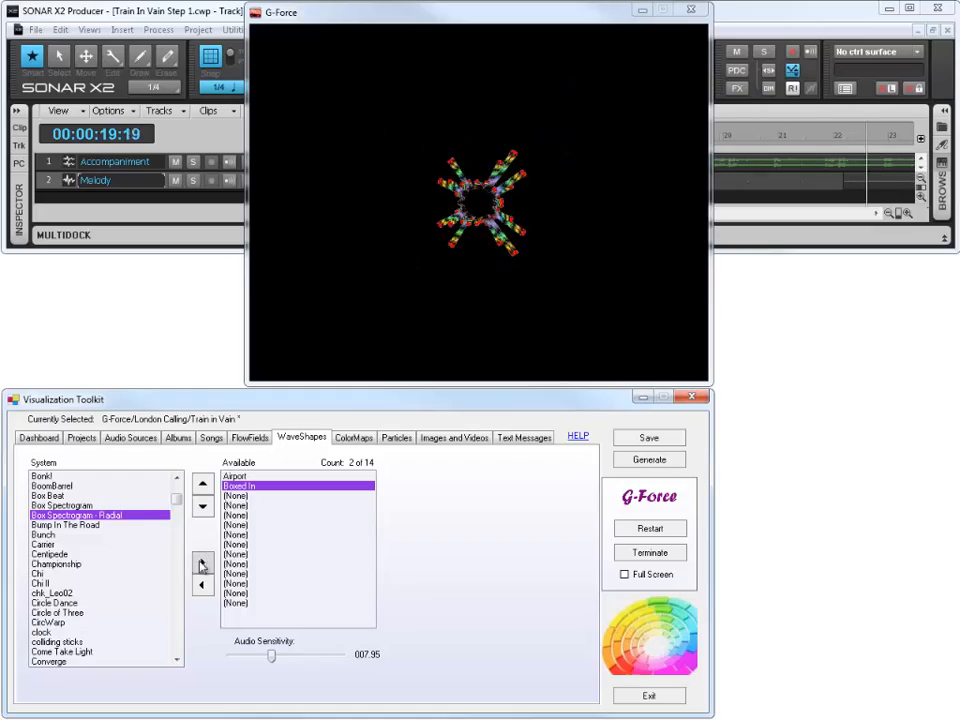
pyautogui.click(201, 563)
pyautogui.click(292, 496)
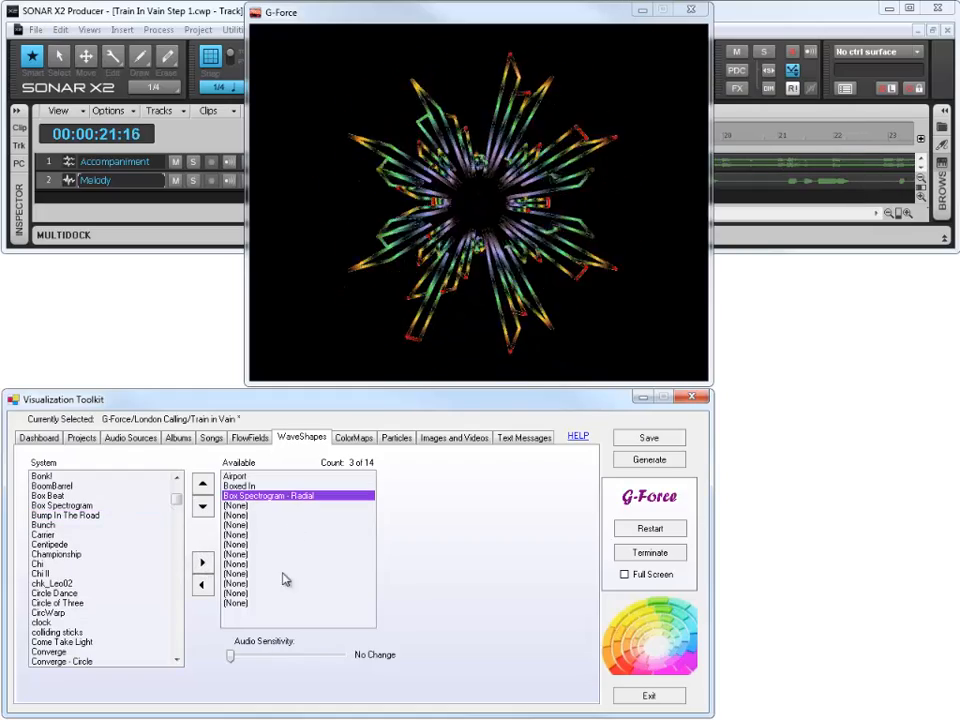
pyautogui.moveTo(236, 657); pyautogui.dragTo(264, 657)
# Step: Add the Box Spectrogram waveshape to the song and raise its audio sensitivity slightly
pyautogui.click(82, 506)
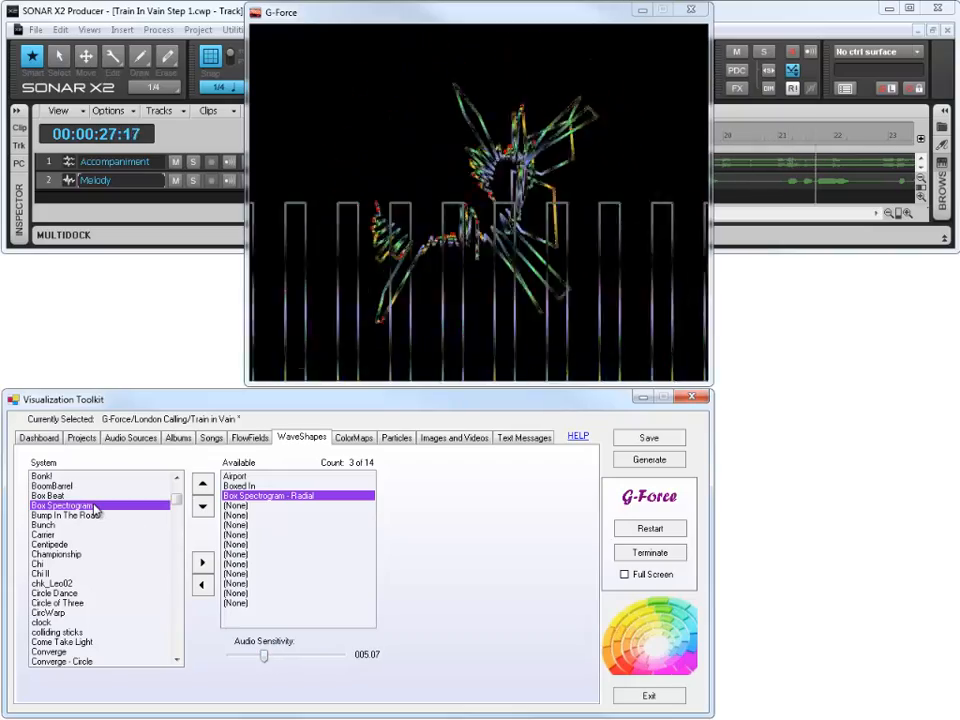
pyautogui.click(202, 562)
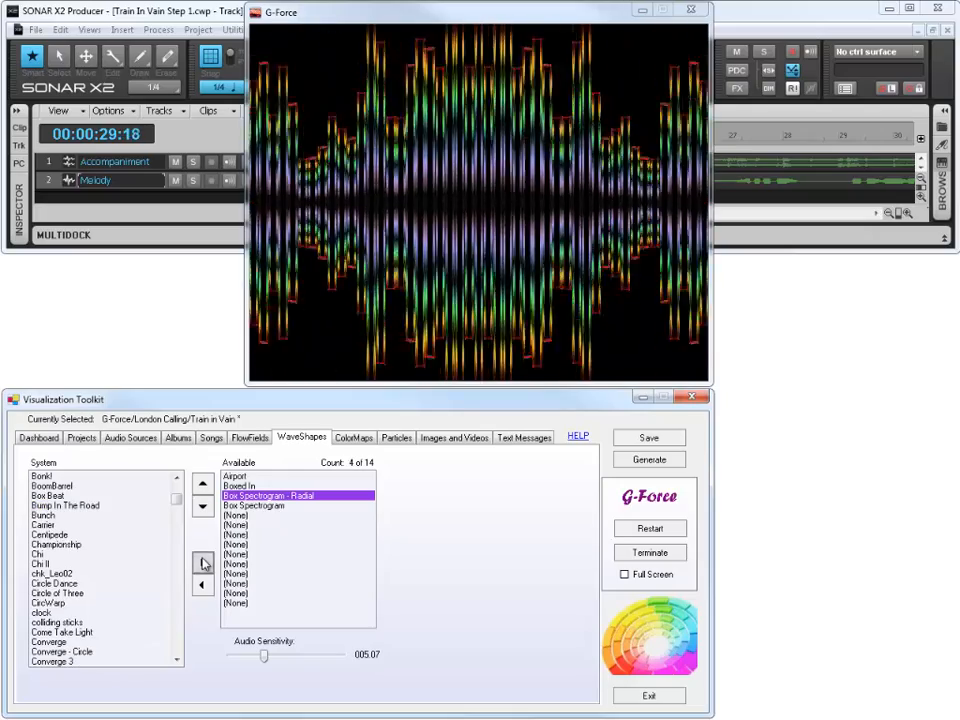
pyautogui.click(282, 507)
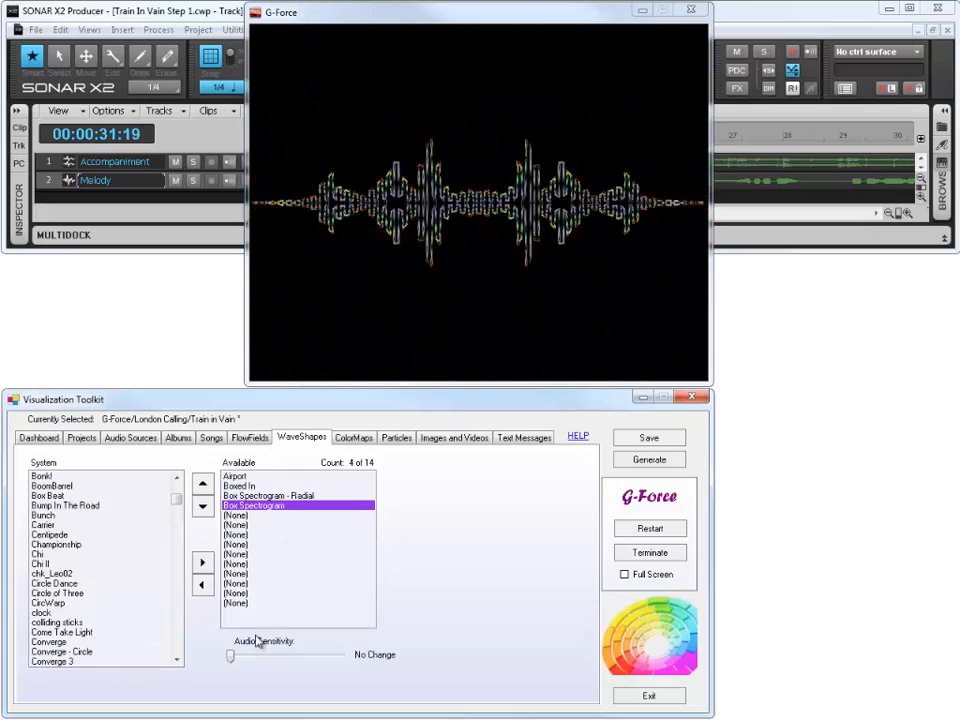
pyautogui.moveTo(236, 656); pyautogui.dragTo(249, 661)
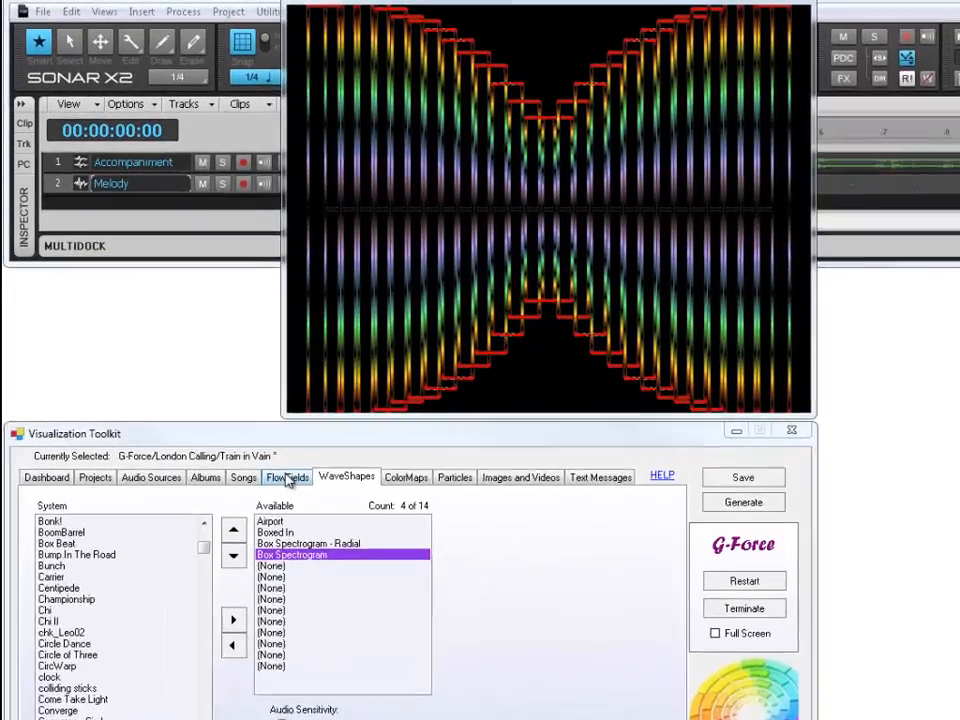
# Step: Add the (MT) Vaporize and (RG) Detour flowfields to the song
pyautogui.click(250, 437)
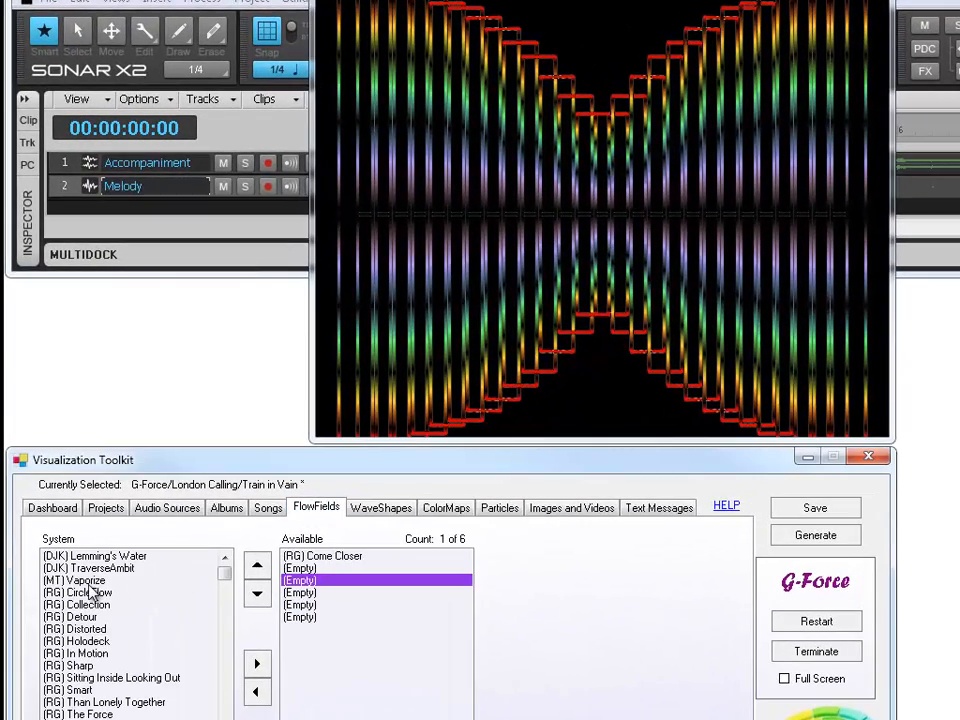
pyautogui.click(88, 582)
pyautogui.click(257, 664)
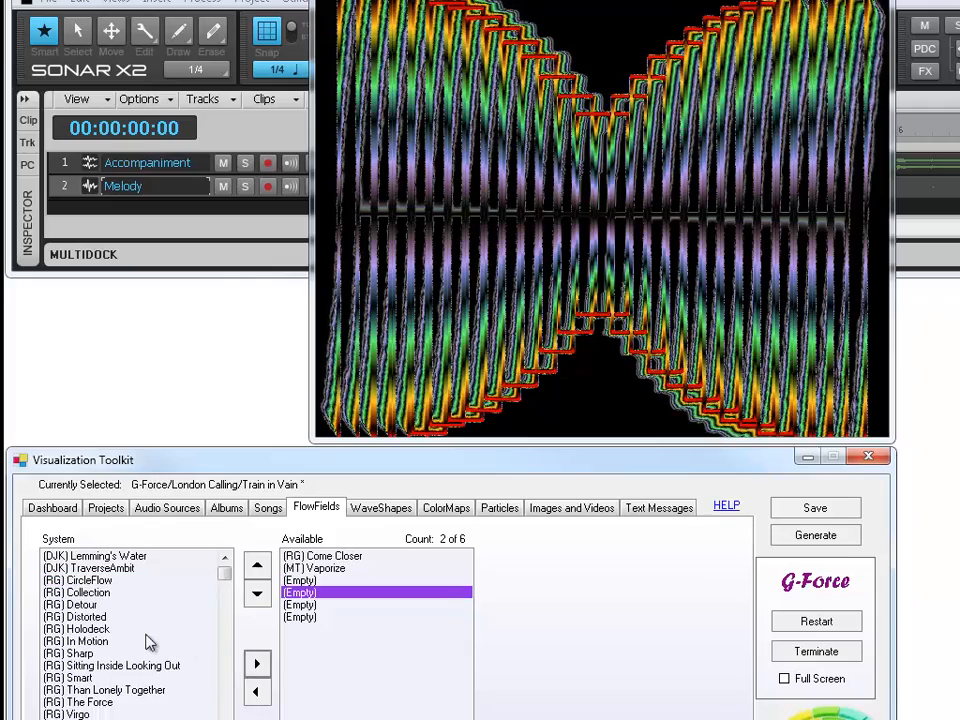
pyautogui.click(130, 605)
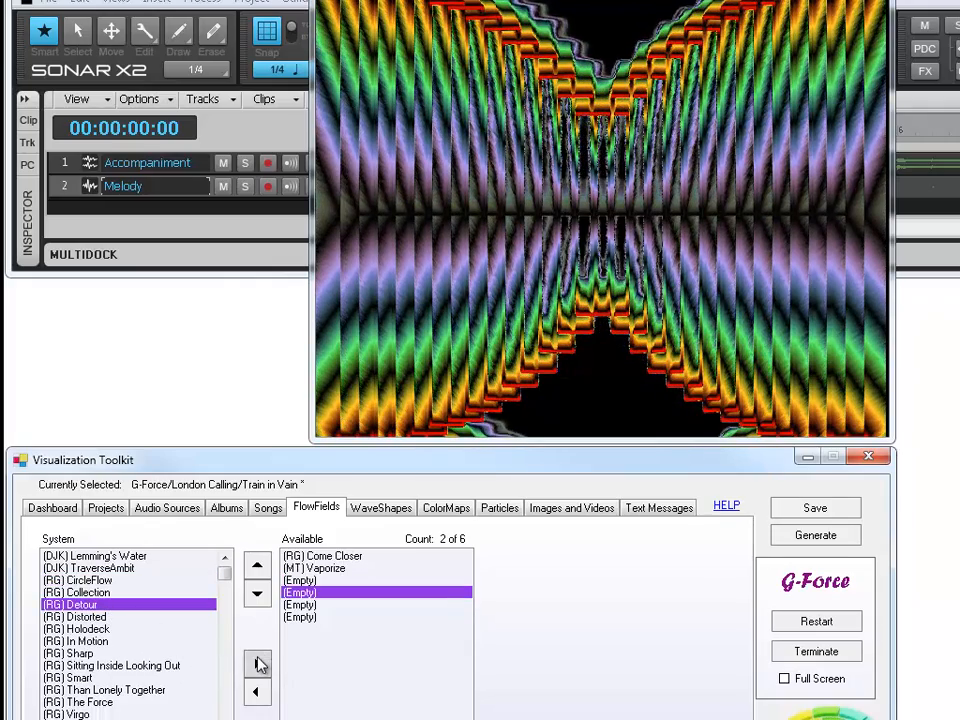
pyautogui.click(258, 664)
# Step: Add the Acid Gap and Aqua Spectrum (BT29) color maps to the song
pyautogui.click(380, 508)
pyautogui.click(414, 511)
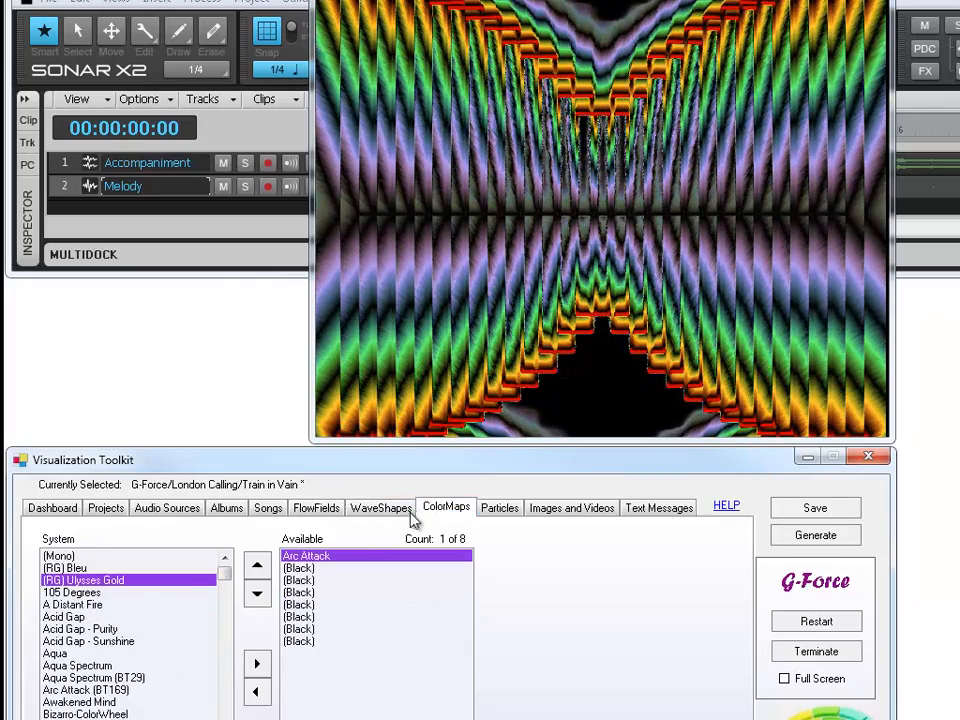
pyautogui.click(129, 618)
pyautogui.click(258, 664)
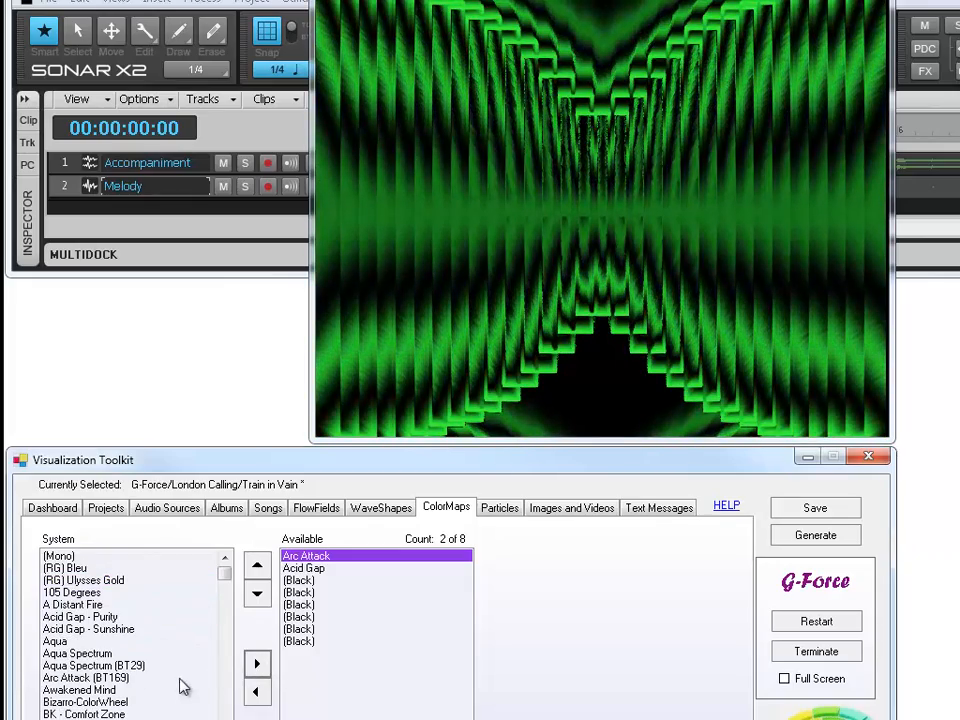
pyautogui.click(124, 665)
pyautogui.click(257, 664)
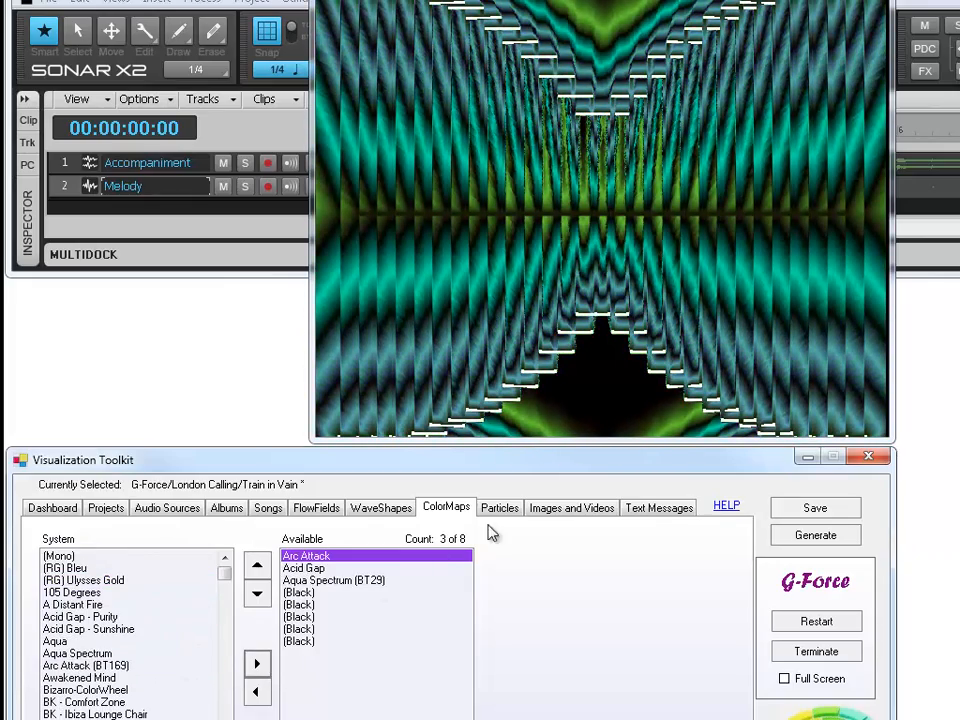
# Step: Add the Blades particle to the song's available particles
pyautogui.click(500, 508)
pyautogui.click(88, 629)
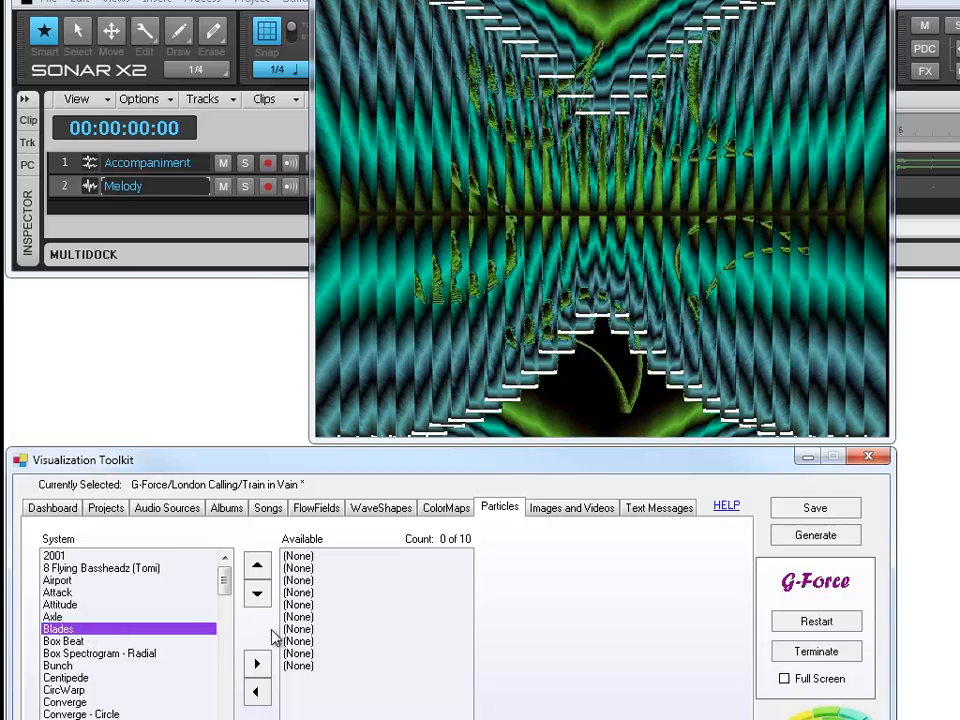
pyautogui.click(257, 664)
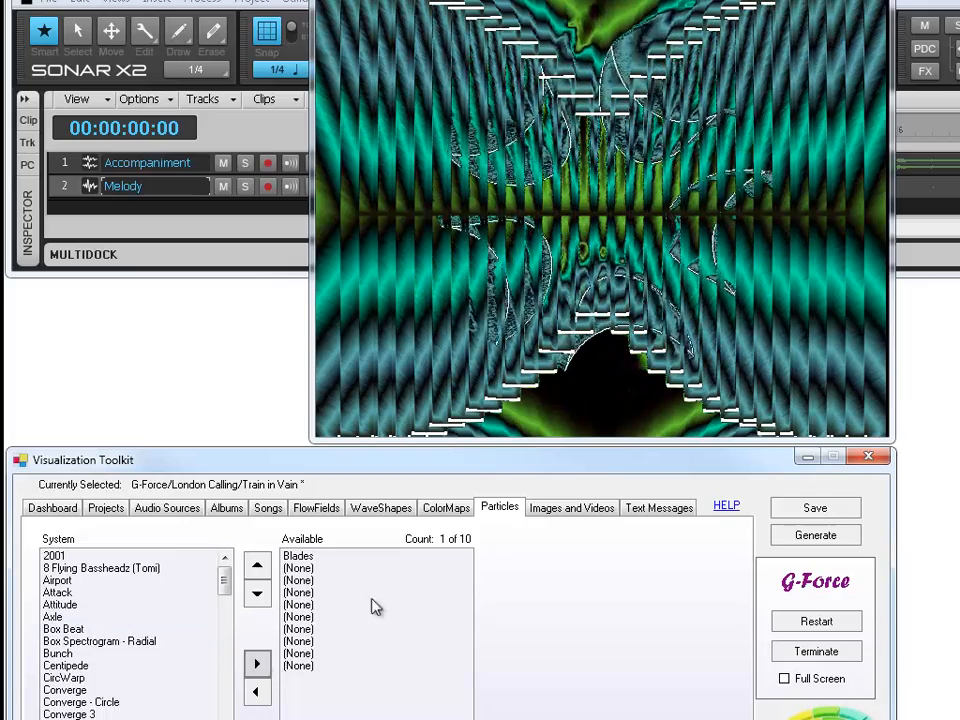
# Step: Add the animated_lillies and androm_spin items to the song's images and videos
pyautogui.click(567, 508)
pyautogui.click(80, 617)
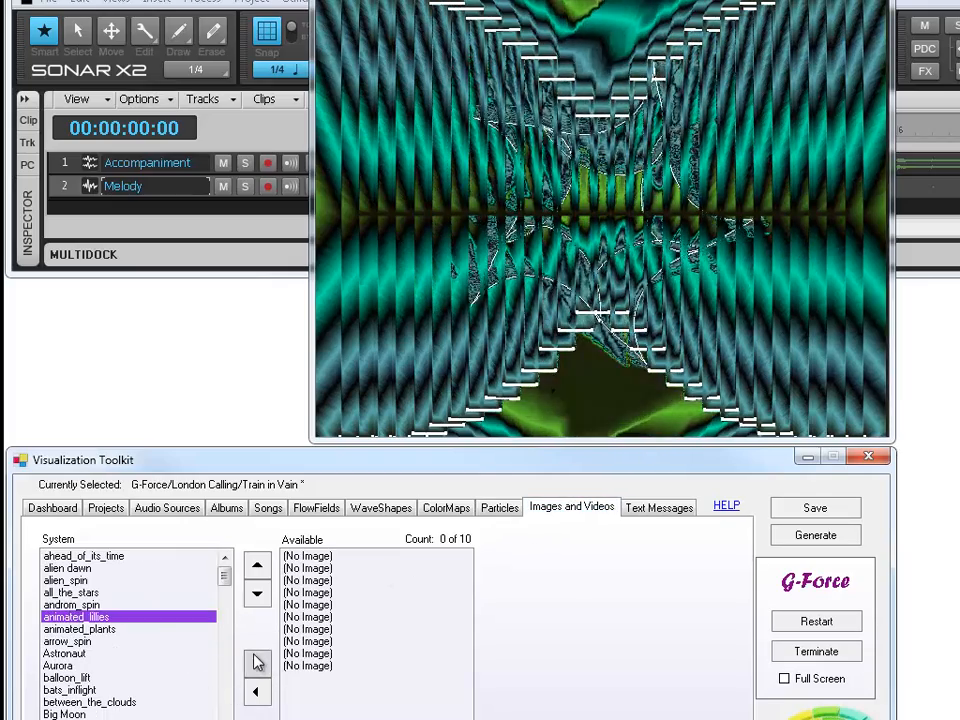
pyautogui.click(257, 664)
pyautogui.click(146, 599)
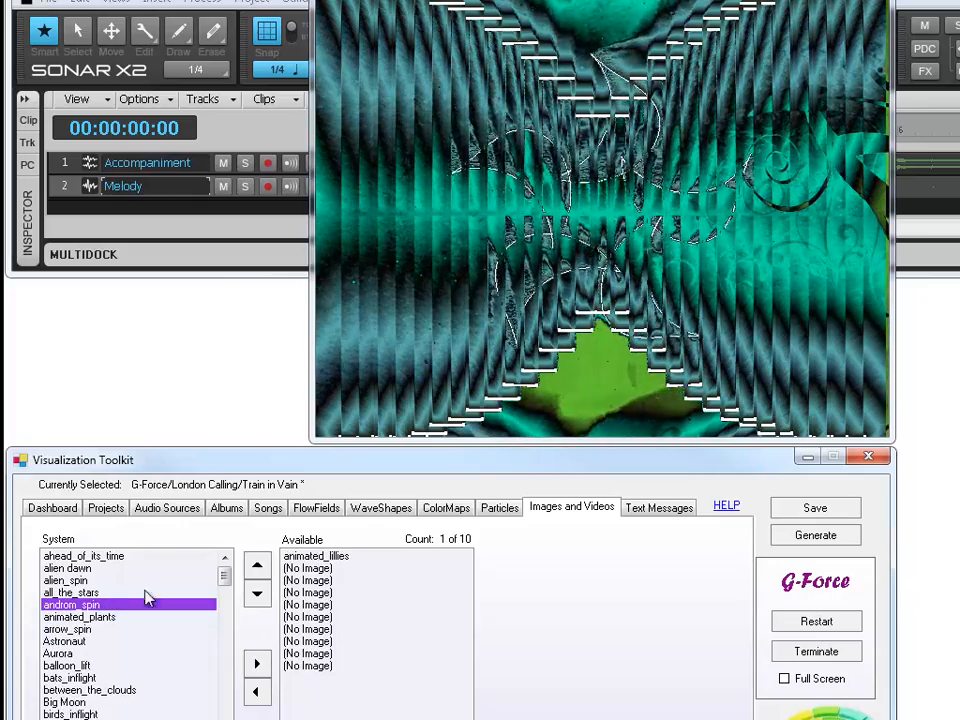
pyautogui.click(257, 664)
# Step: Show the song's text messages, then save the Train in Vain setup and generate its visualization files
pyautogui.click(647, 508)
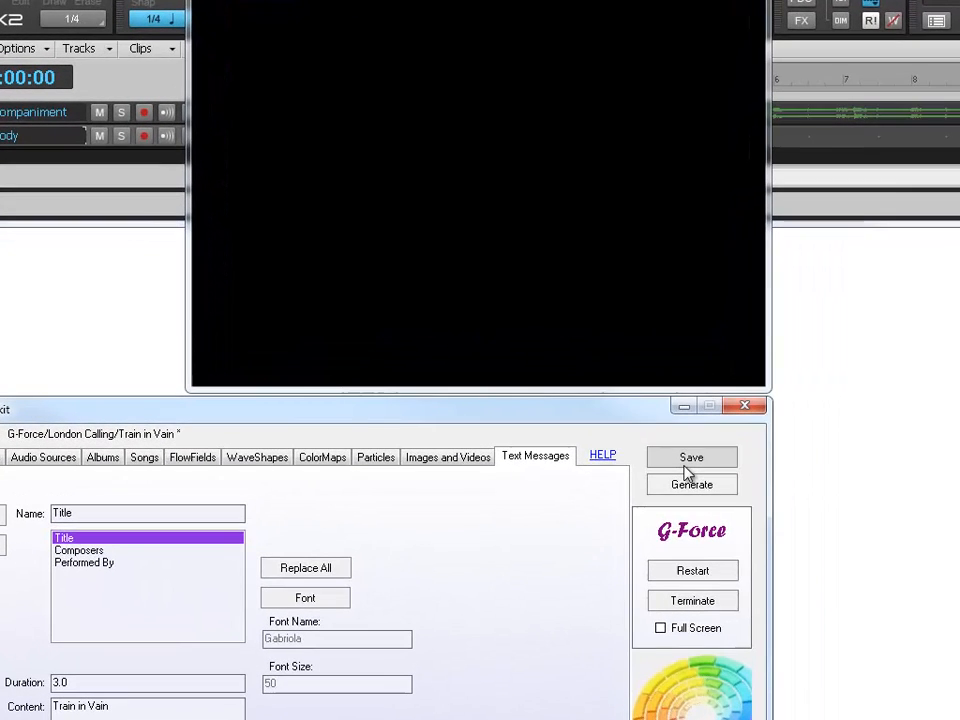
pyautogui.click(686, 462)
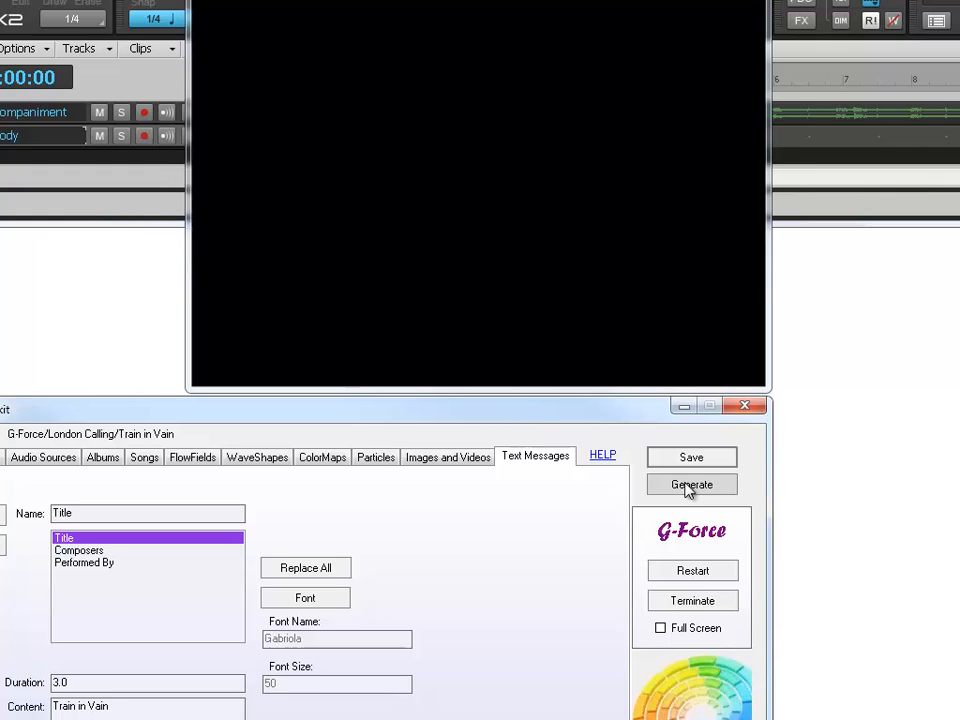
pyautogui.click(688, 486)
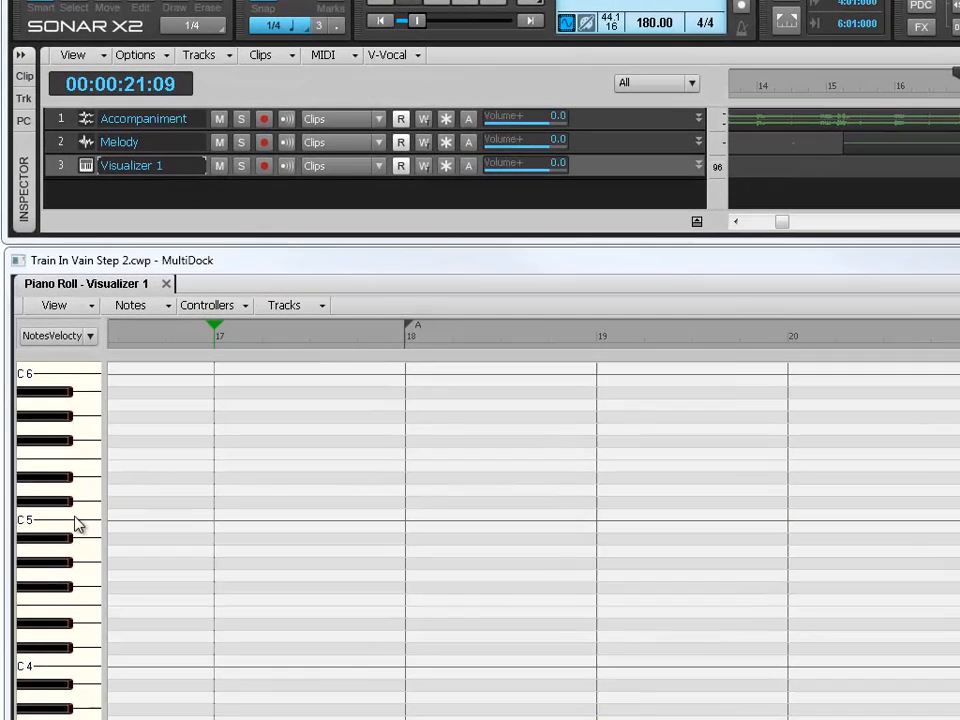
# Step: In SONAR X2, open the instrument definition import by way of the Visualizer 1 piano roll's note name configuration
pyautogui.rightClick(78, 524)
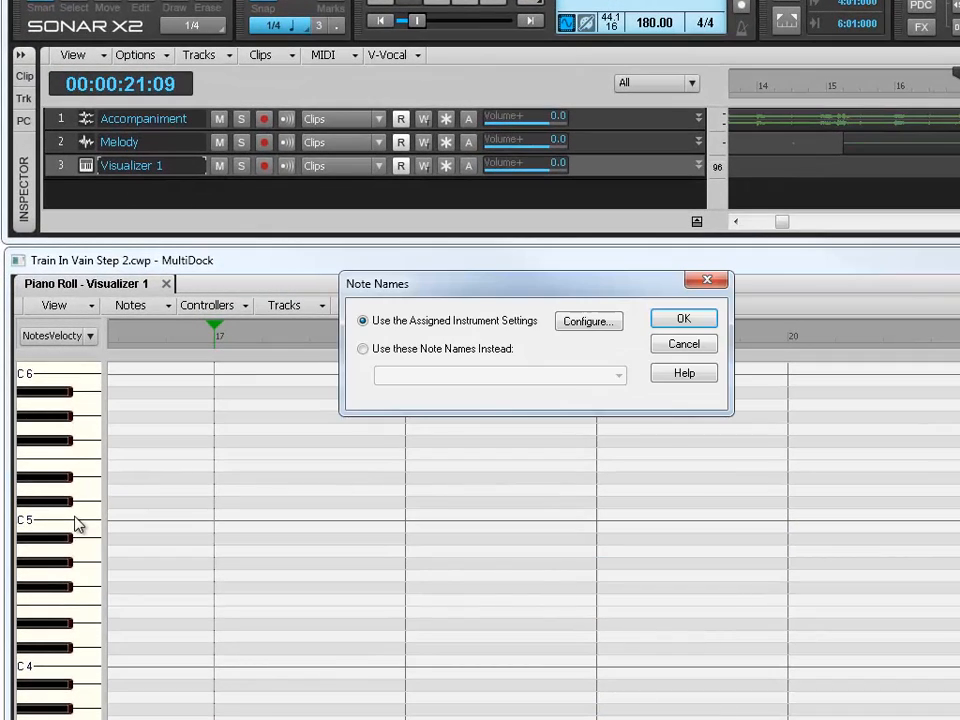
pyautogui.click(589, 322)
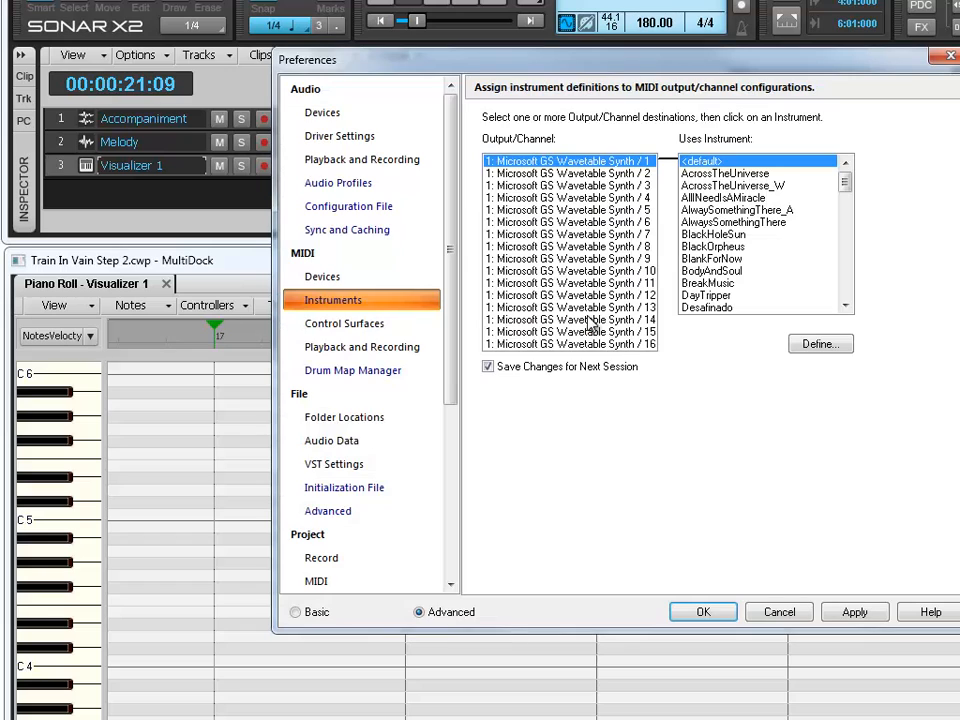
pyautogui.click(823, 344)
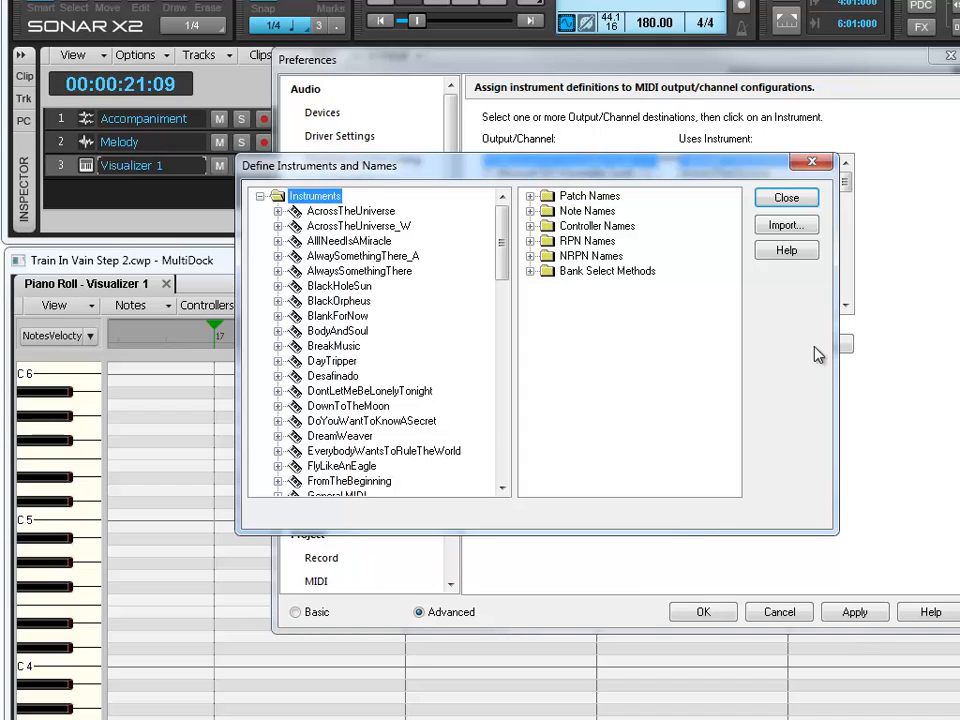
pyautogui.click(784, 227)
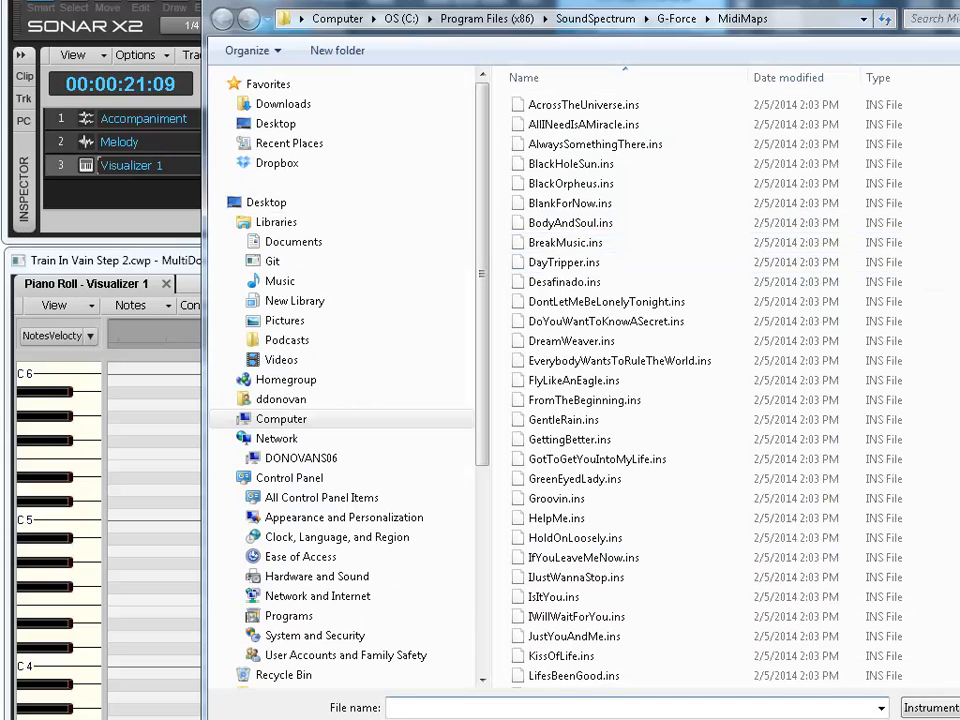
# Step: Import the Train in Vain instrument definition from Train in Vain.ins in the MidiMaps folder and close the configuration dialogs
pyautogui.scroll(-5, 640, 380)
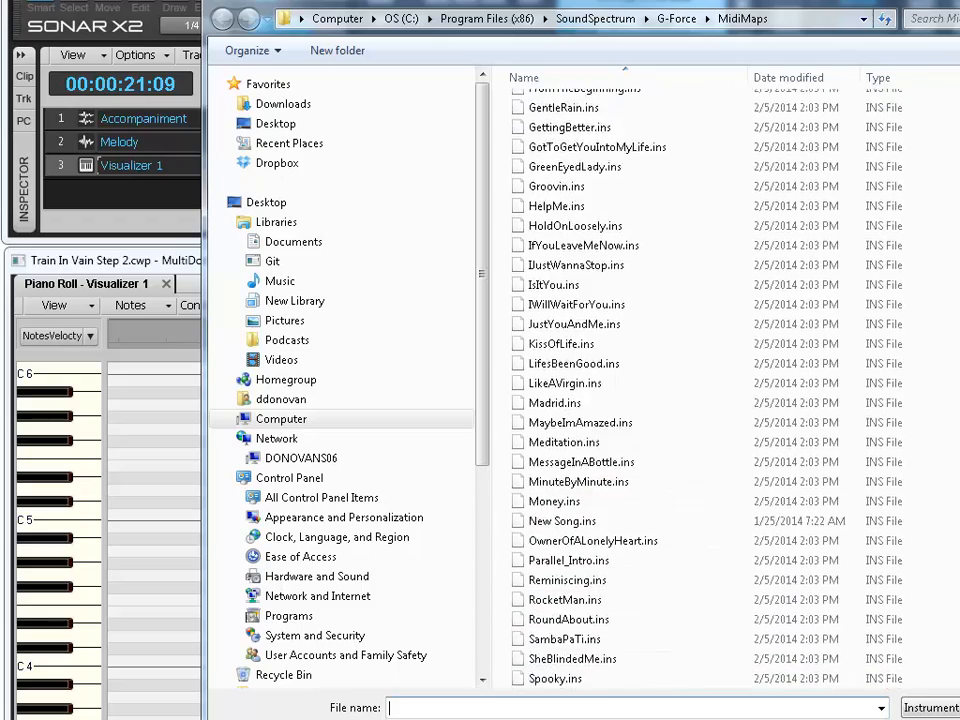
pyautogui.scroll(-2, 640, 380)
pyautogui.scroll(-1, 640, 380)
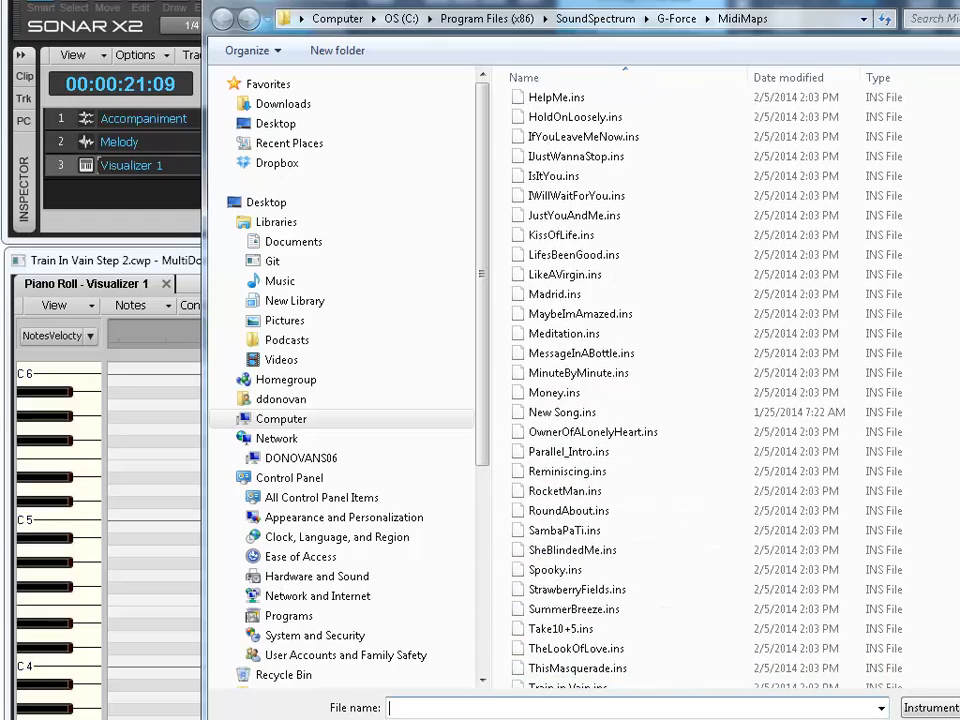
pyautogui.scroll(1, 600, 450)
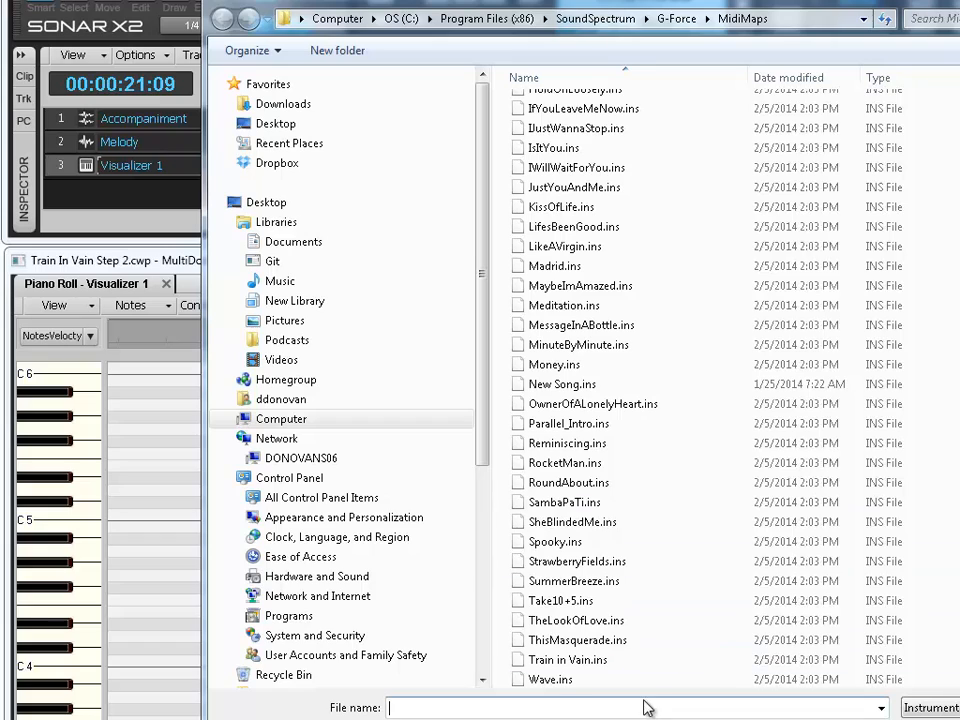
pyautogui.click(514, 662)
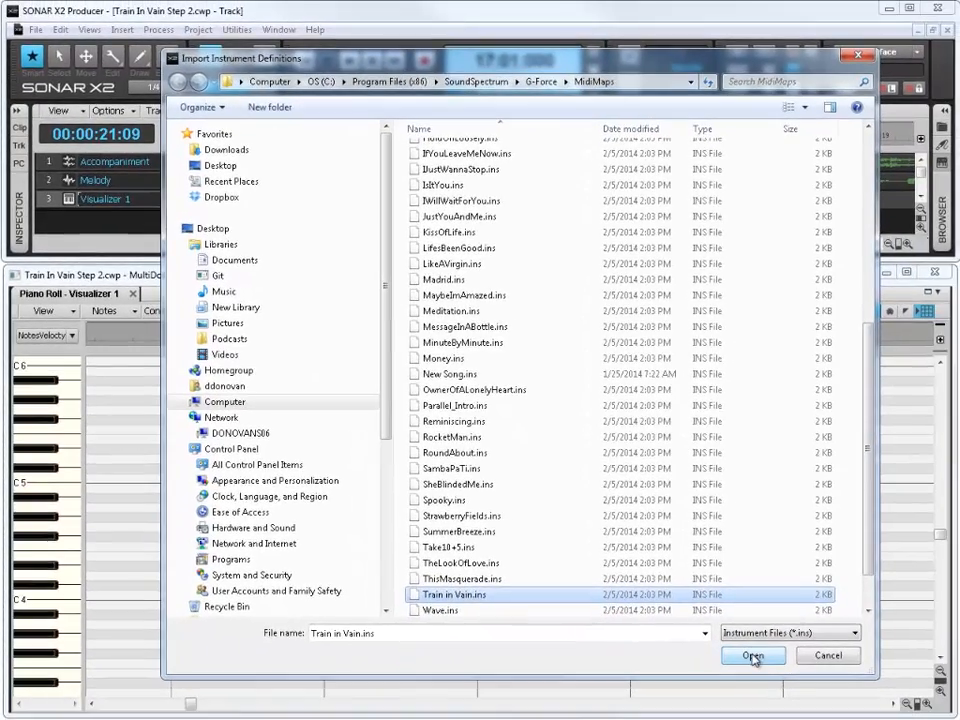
pyautogui.click(753, 656)
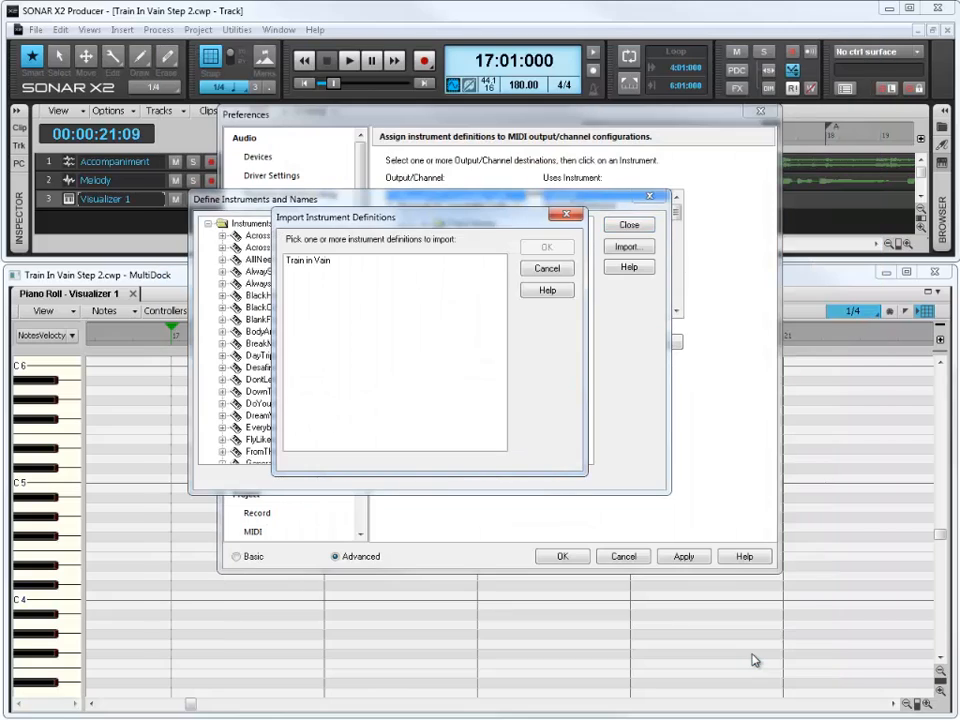
pyautogui.click(334, 266)
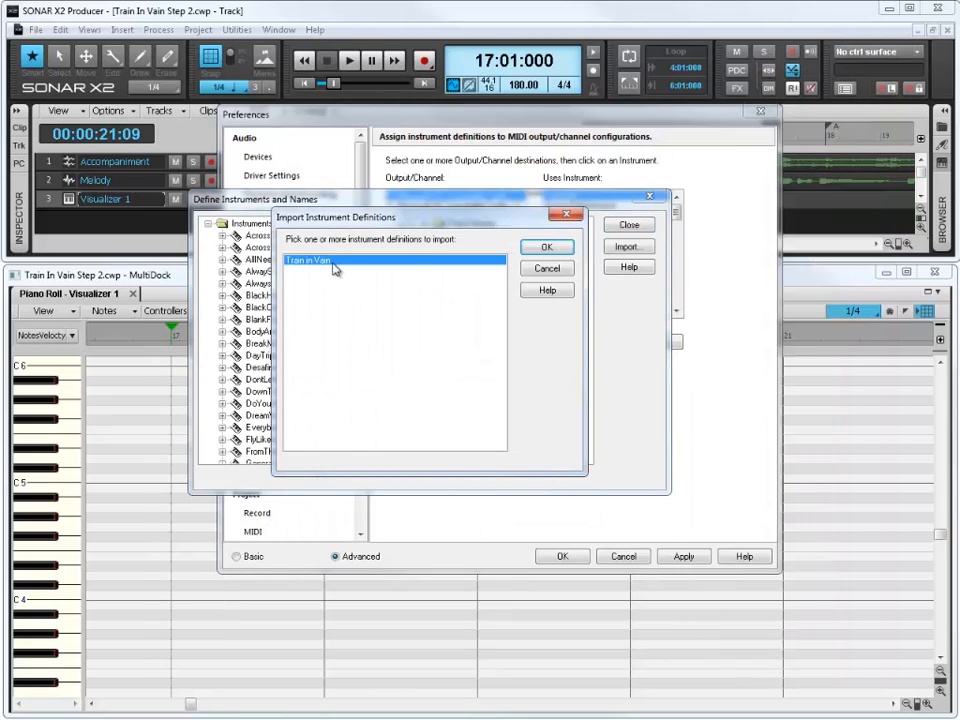
pyautogui.click(547, 248)
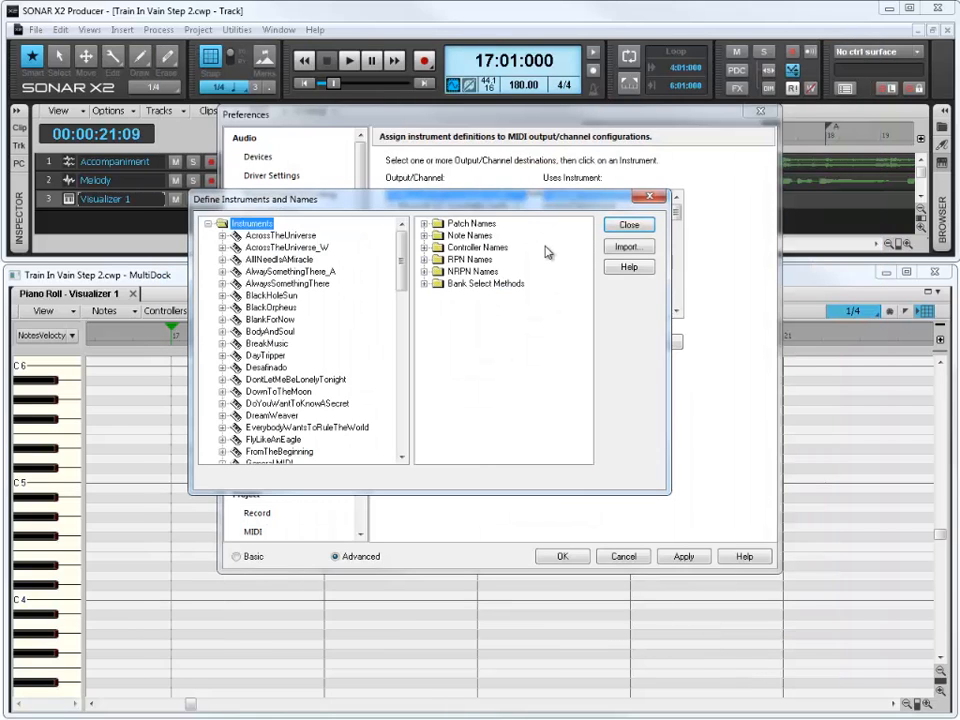
pyautogui.click(630, 227)
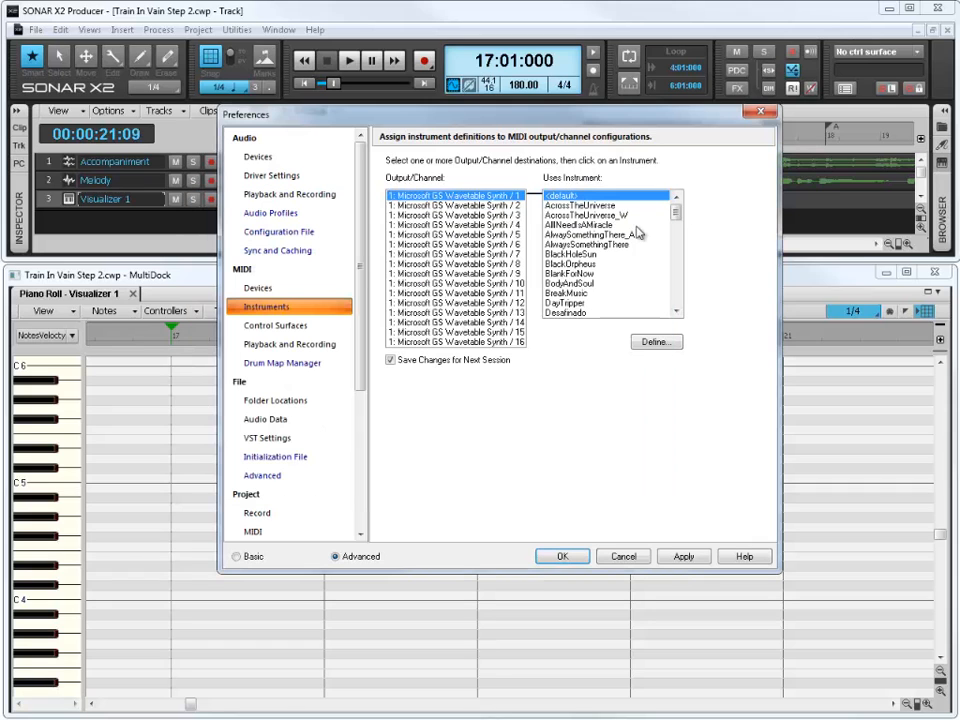
pyautogui.click(562, 557)
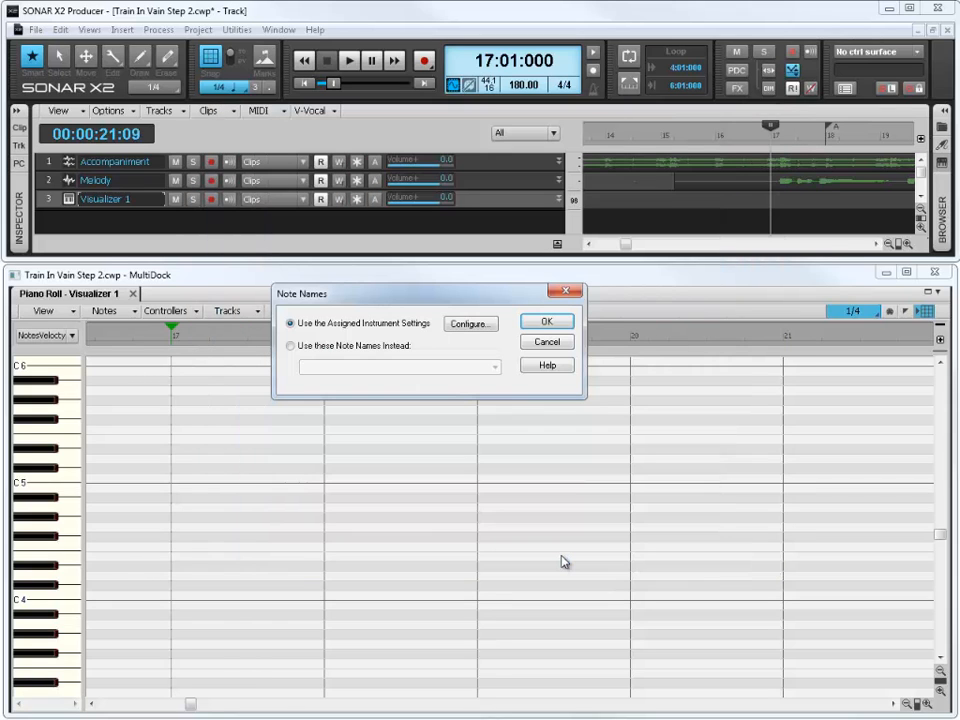
pyautogui.click(549, 342)
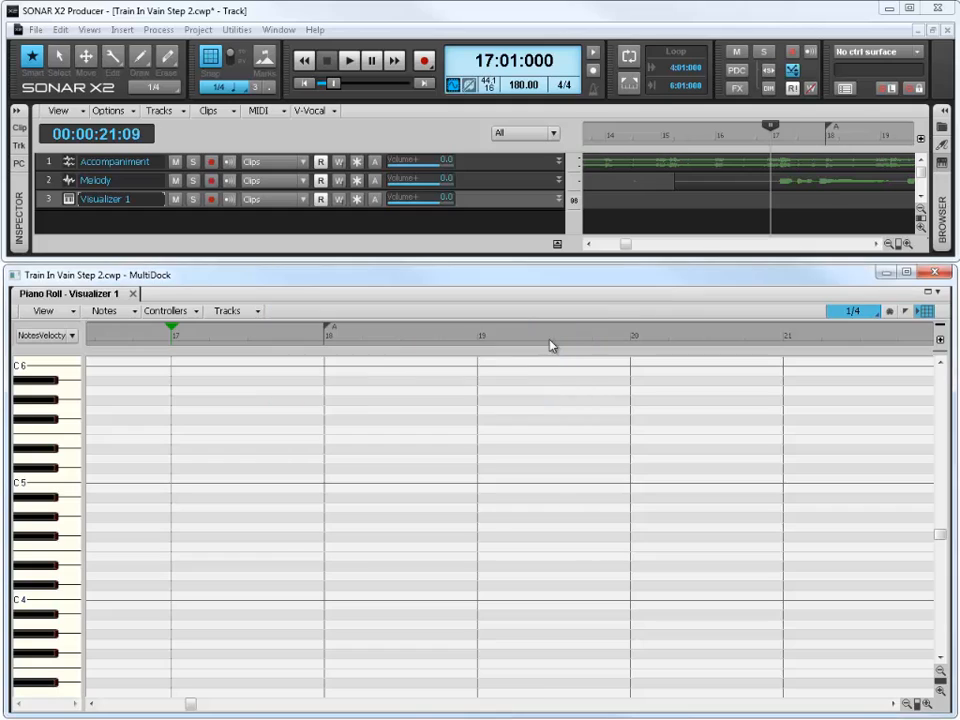
# Step: Make the Visualizer 1 piano roll use the Train in Vain note names instead of the assigned instrument settings
pyautogui.rightClick(63, 492)
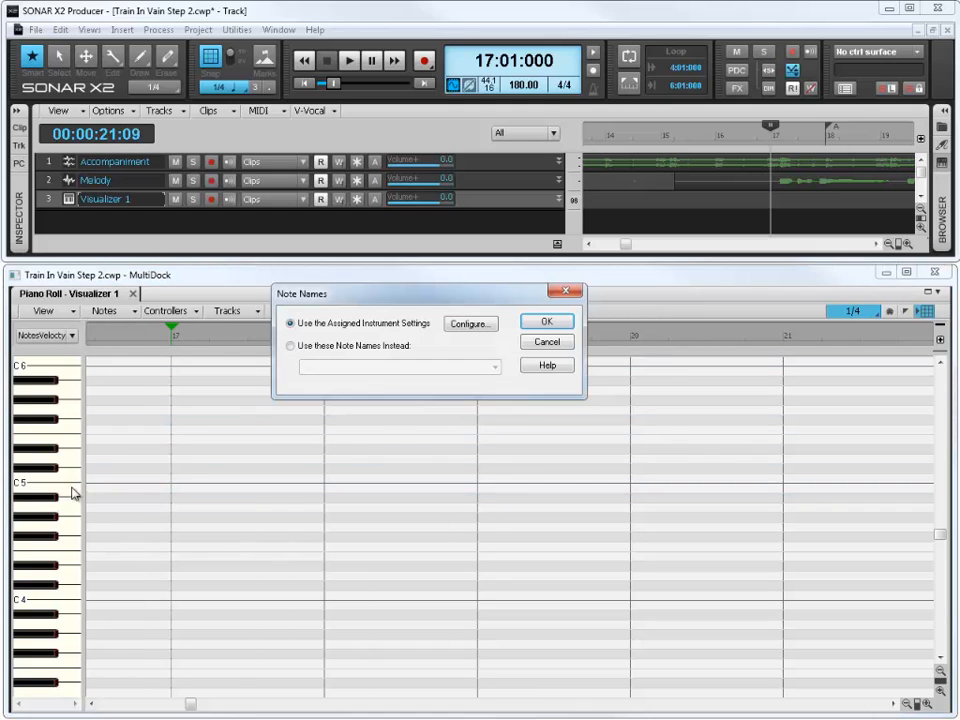
pyautogui.click(291, 348)
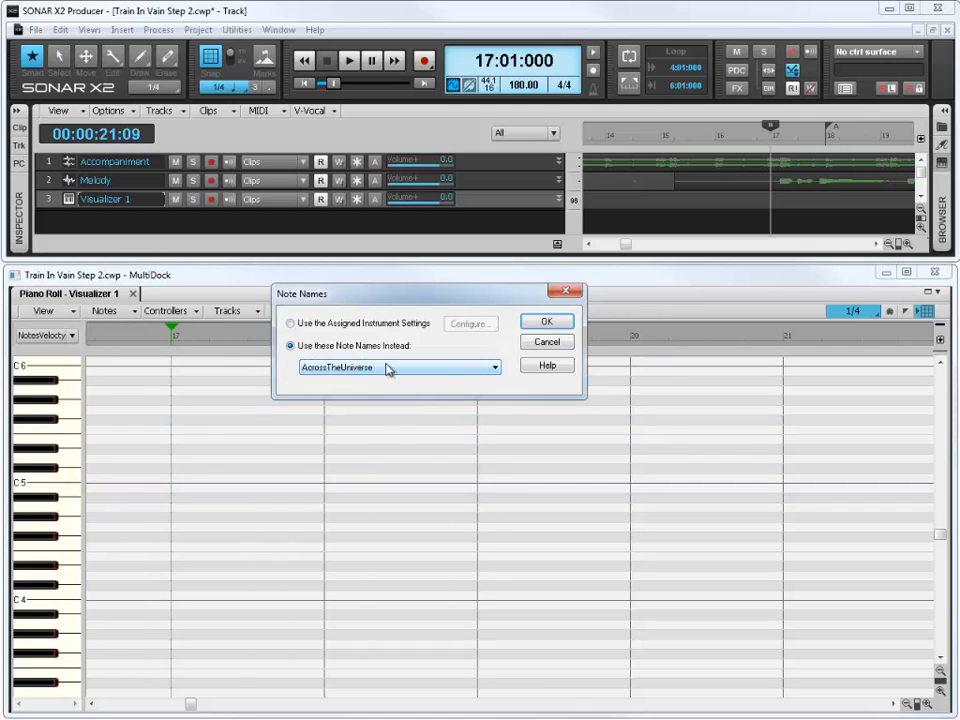
pyautogui.click(493, 368)
pyautogui.moveTo(497, 416); pyautogui.dragTo(501, 526)
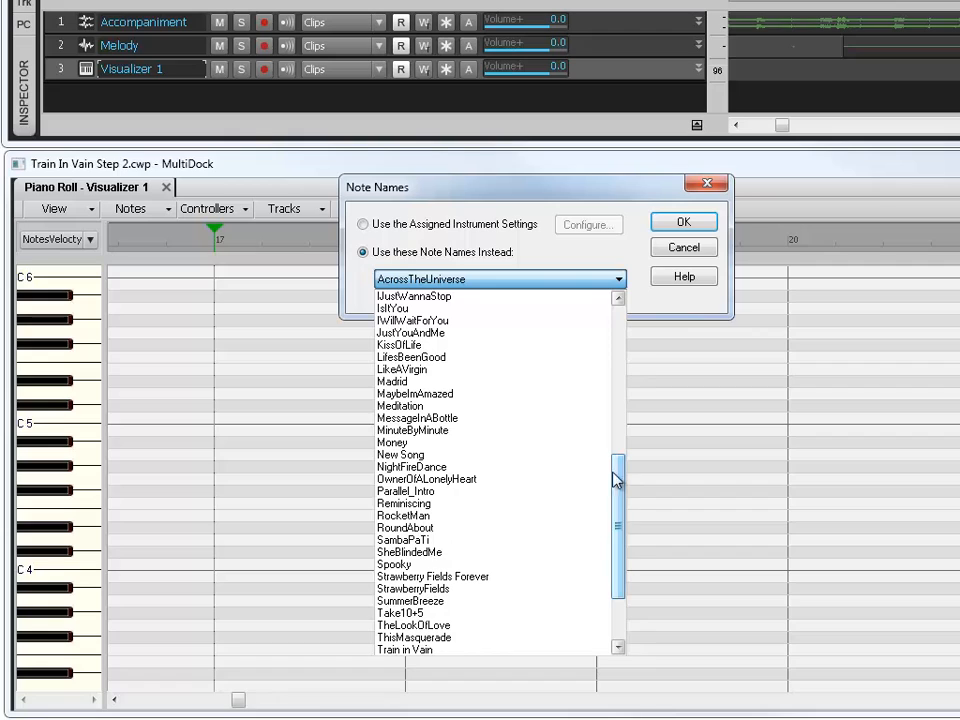
pyautogui.click(432, 650)
pyautogui.click(674, 225)
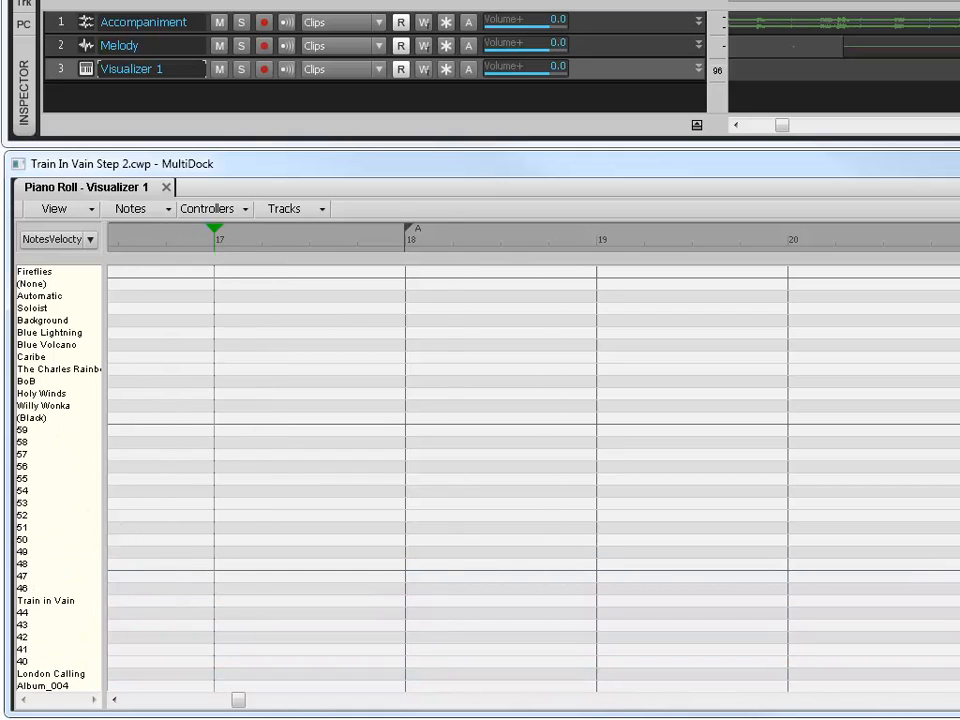
# Step: Look through the imported Train in Vain note names, from the album entries up to the image and text message entries
pyautogui.scroll(-2, 530, 480)
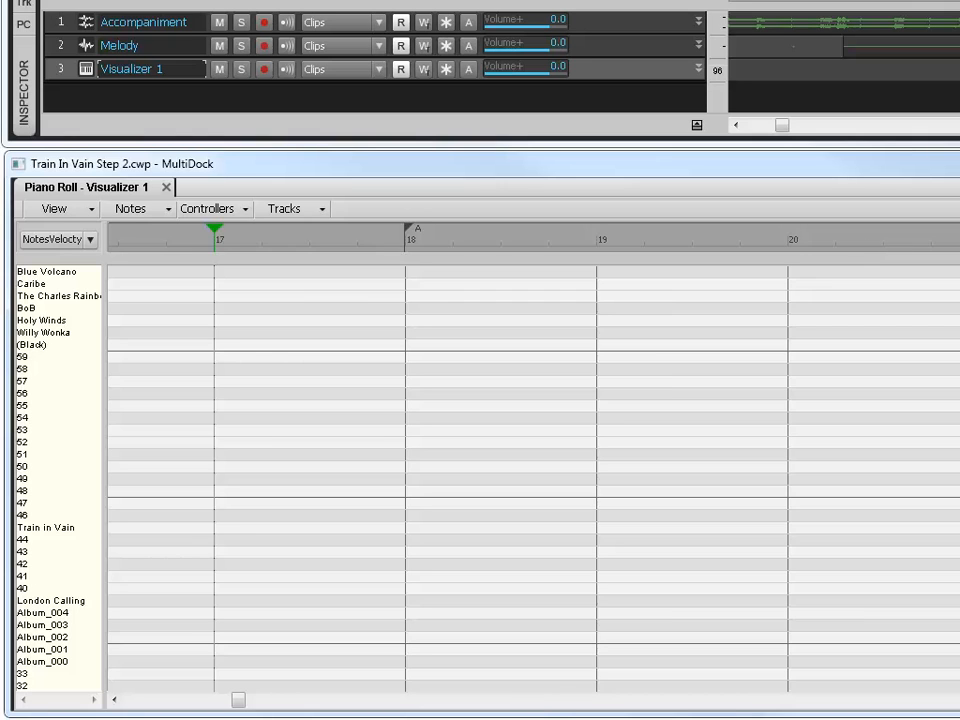
pyautogui.scroll(8, 500, 480)
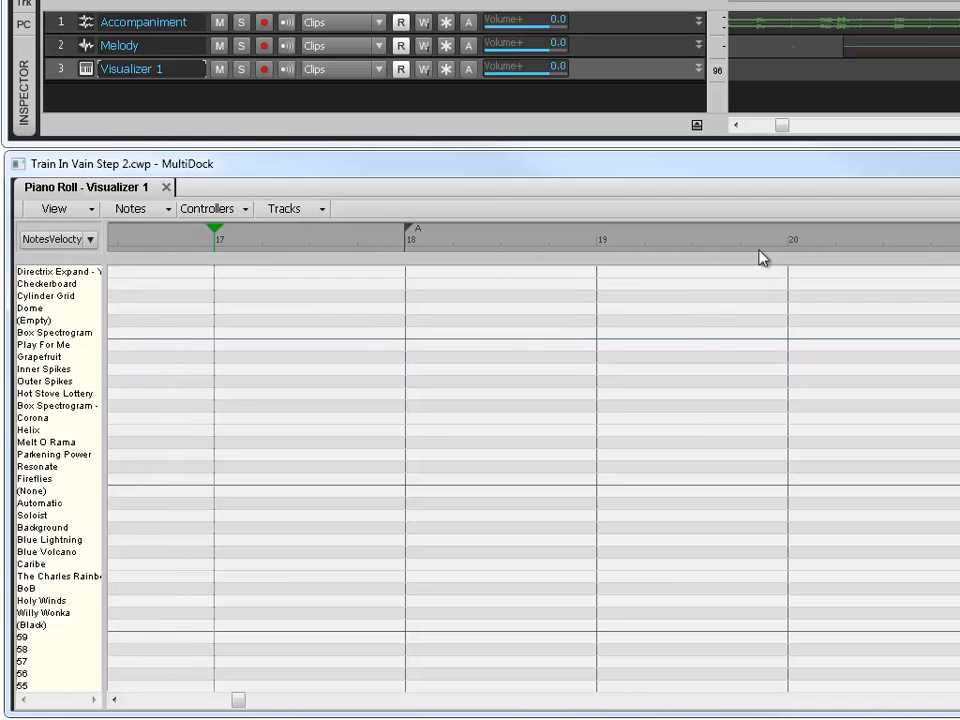
pyautogui.scroll(7, 500, 480)
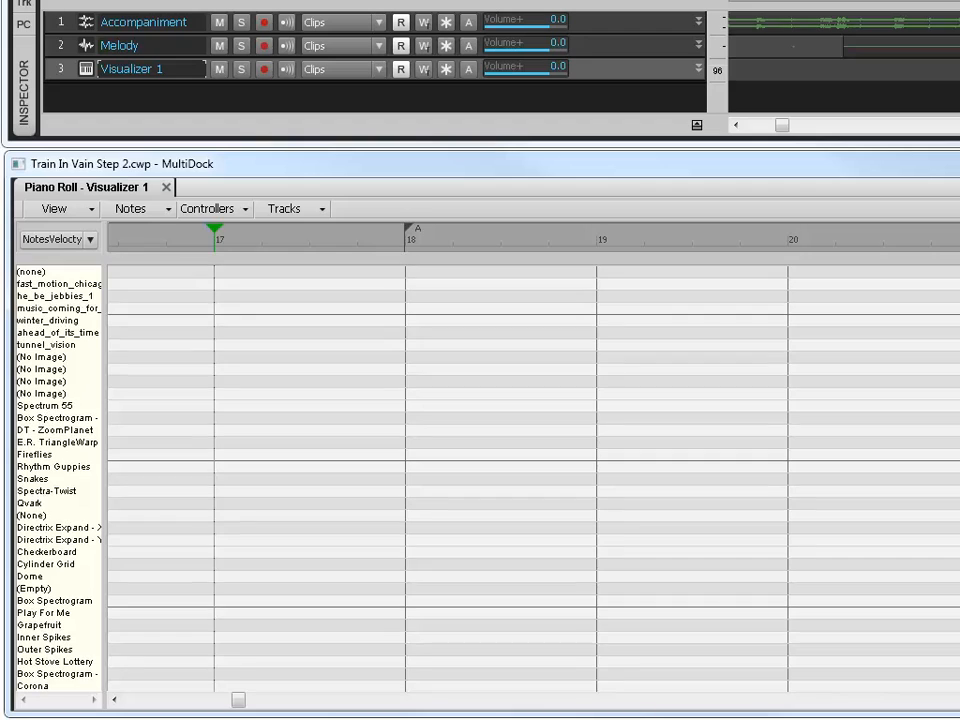
pyautogui.scroll(2, 493, 480)
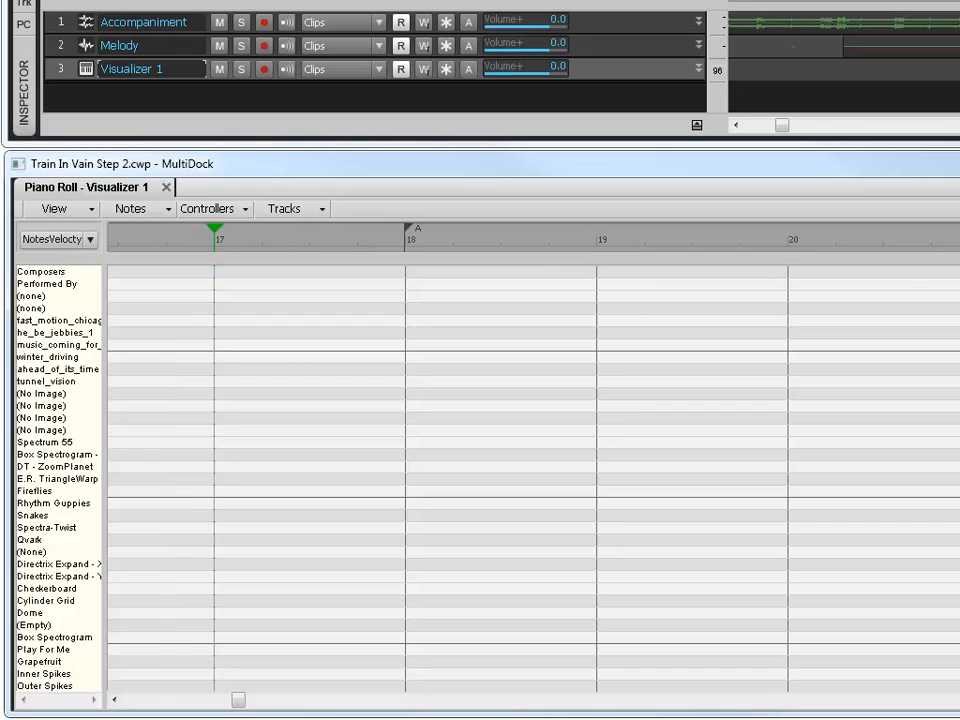
pyautogui.scroll(2, 530, 480)
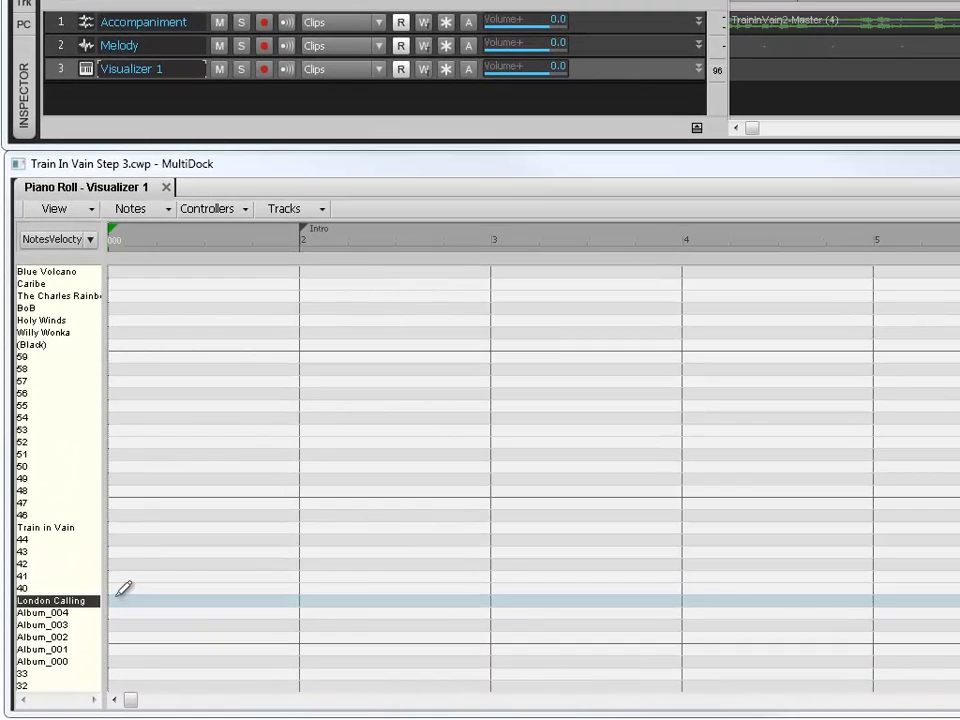
# Step: Draw a quarter note on London Calling at the start of measure 1 and one on Train in Vain at beat 2
pyautogui.click(105, 613)
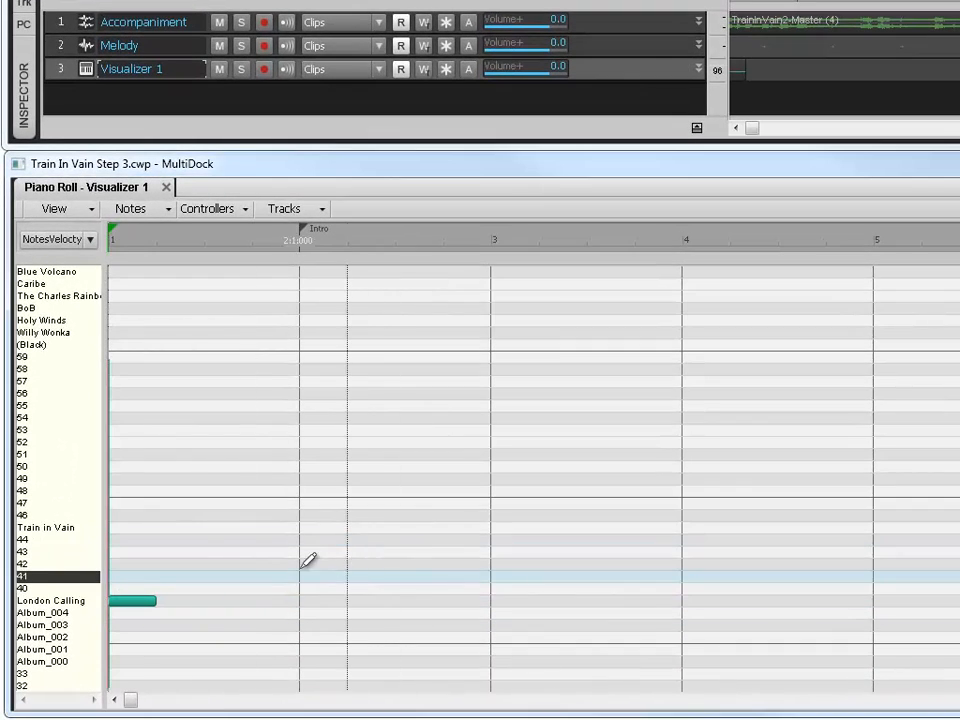
pyautogui.click(158, 528)
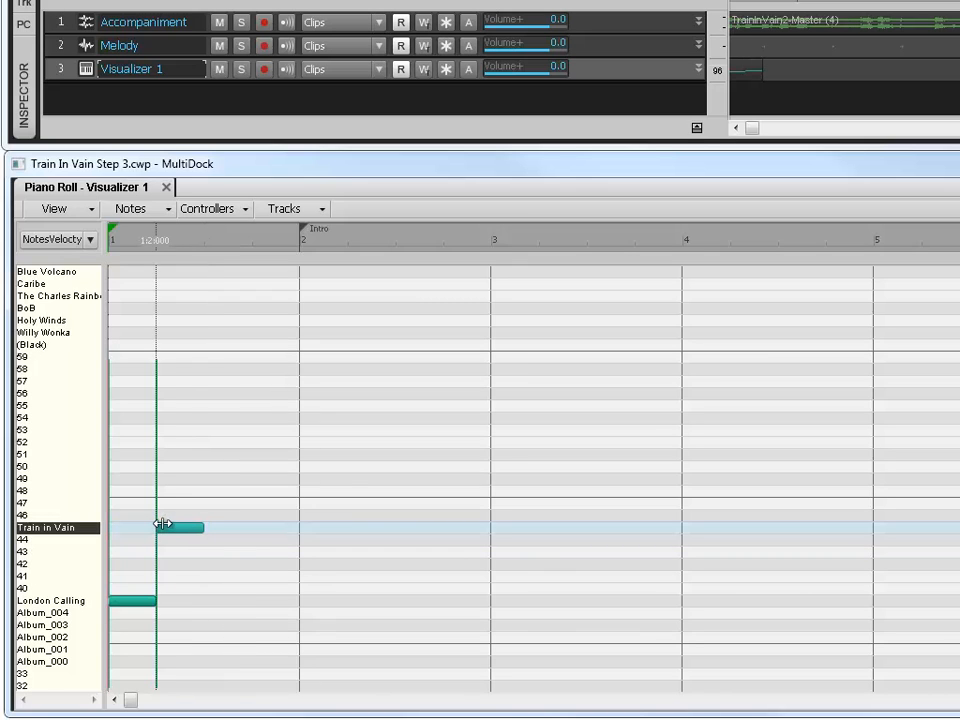
# Step: Draw quarter notes on The Charles Rainbow and Background at beat 3 of measure 1
pyautogui.scroll(1, 160, 525)
pyautogui.scroll(2, 162, 523)
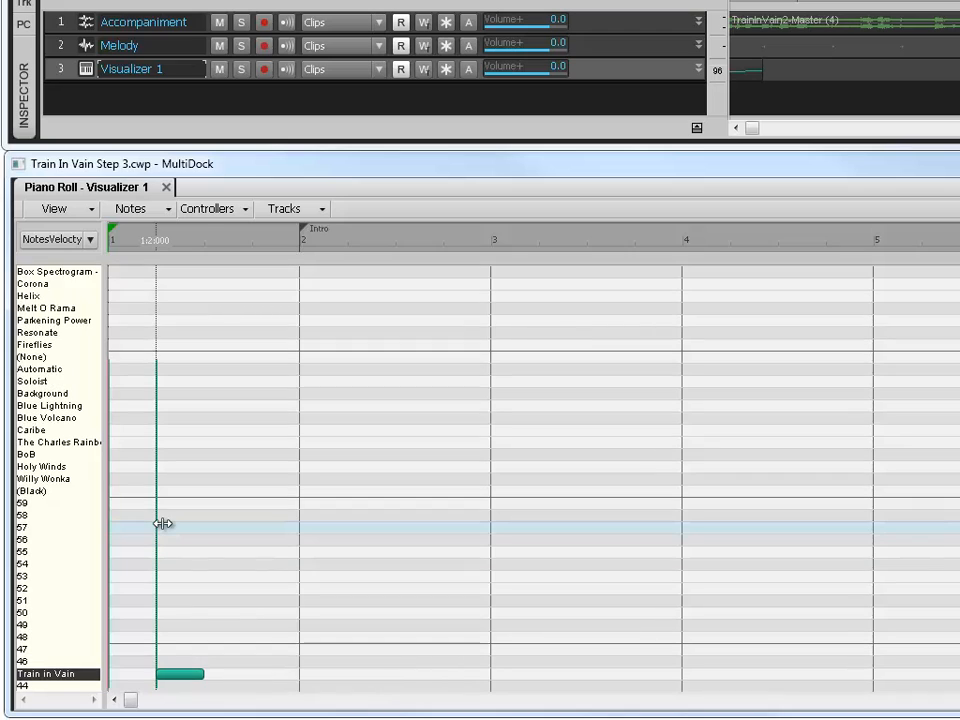
pyautogui.click(208, 441)
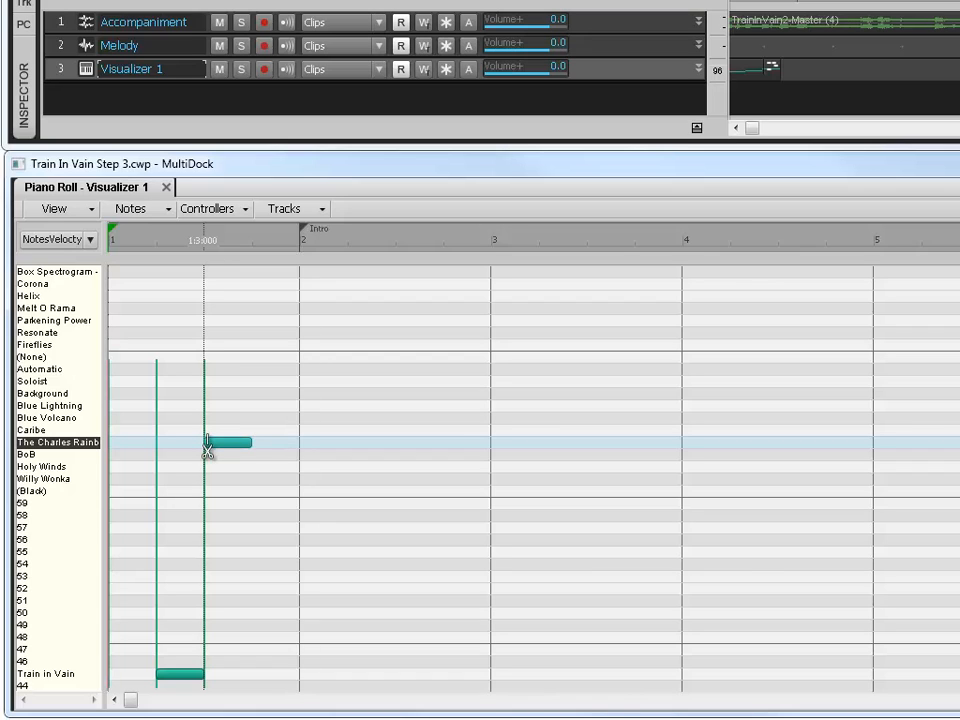
pyautogui.scroll(4, 207, 450)
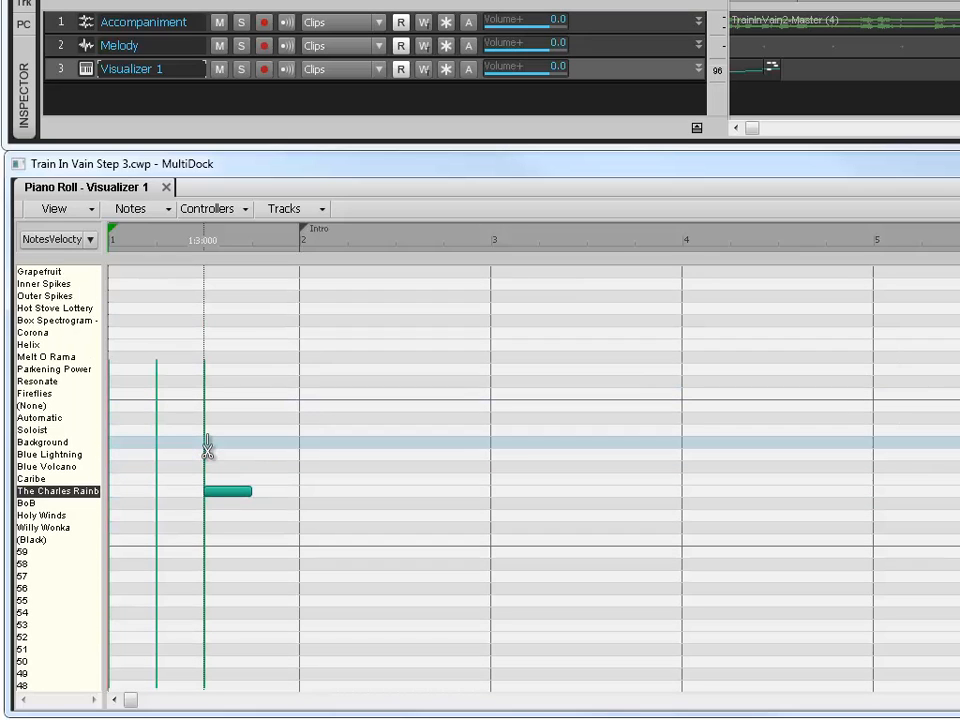
pyautogui.click(207, 442)
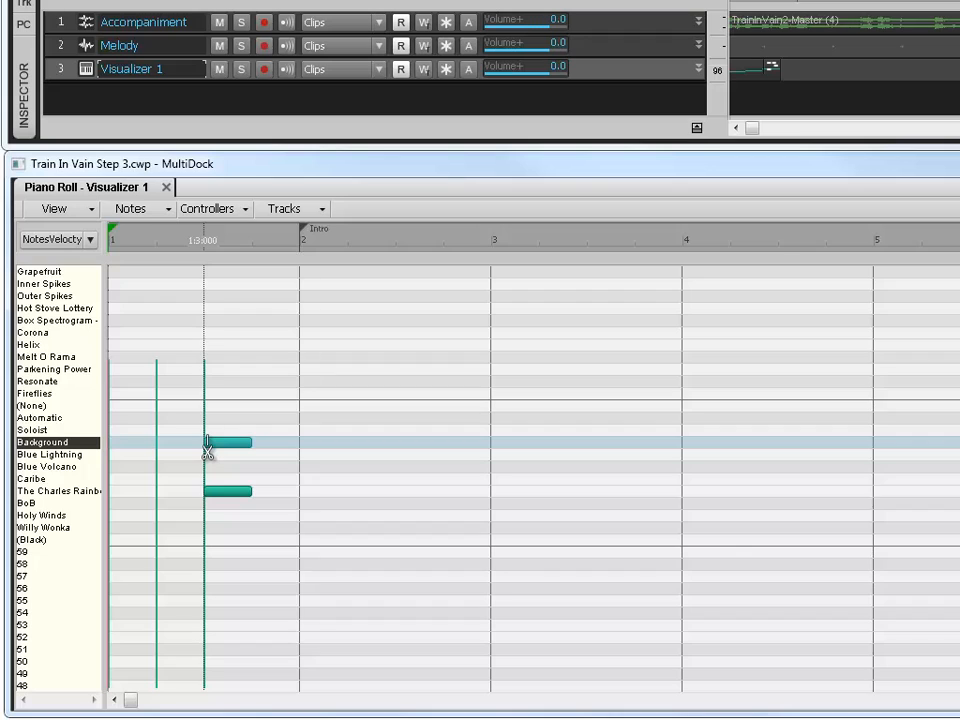
# Step: At beat 3 of measure 1, draw quarter notes on (None) below Fireflies, on (Empty), and on (None) below Qvark
pyautogui.scroll(5, 207, 450)
pyautogui.scroll(1, 207, 450)
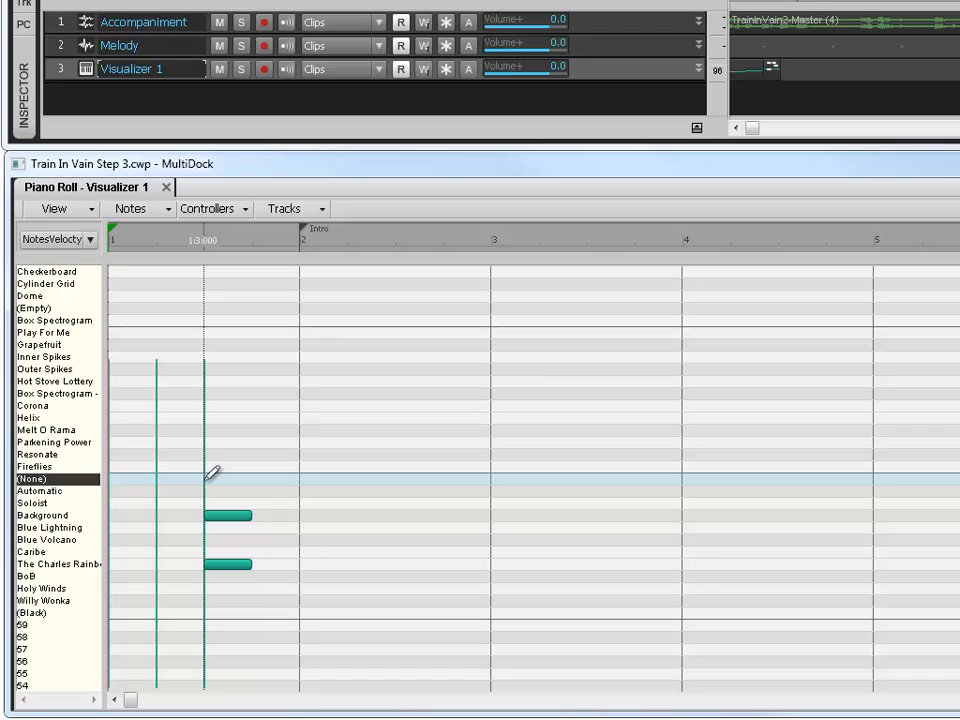
pyautogui.click(211, 477)
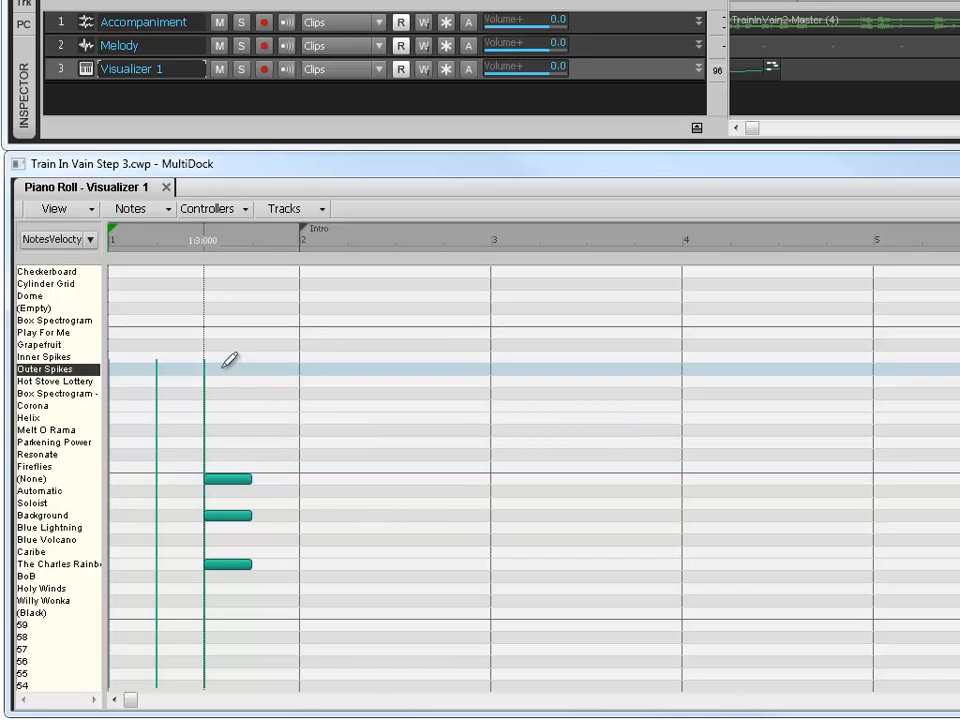
pyautogui.click(212, 307)
pyautogui.scroll(3, 230, 314)
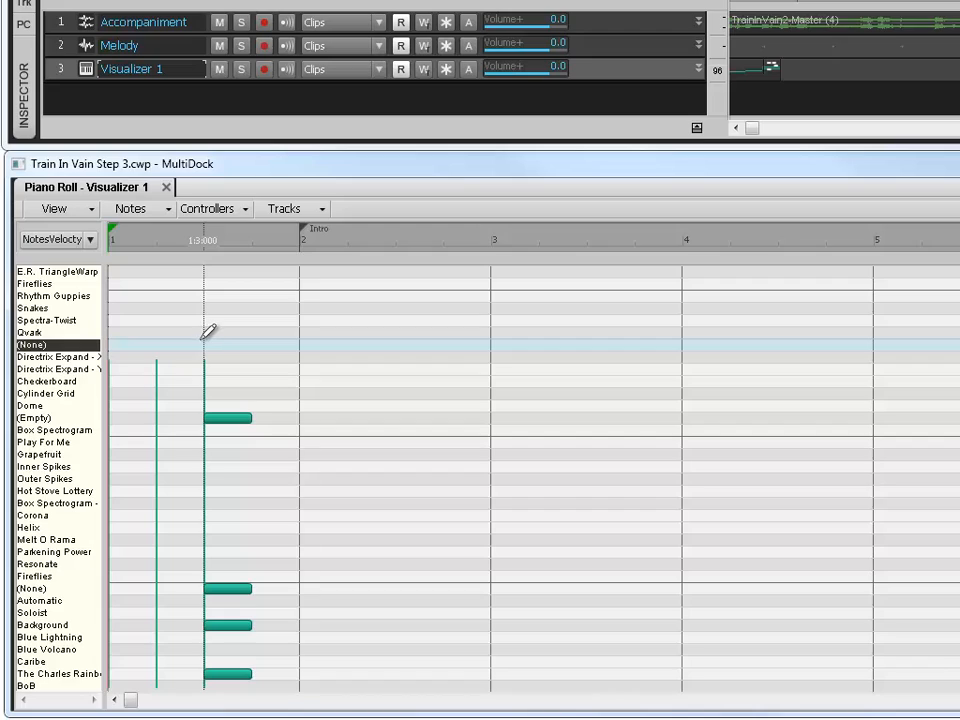
pyautogui.click(212, 344)
# Step: Draw quarter notes on Title at measure 1 beat 4, Composers at measure 3 beat 1, and the fast_motion image at measure 4 beat 2
pyautogui.scroll(1, 238, 343)
pyautogui.scroll(2, 238, 343)
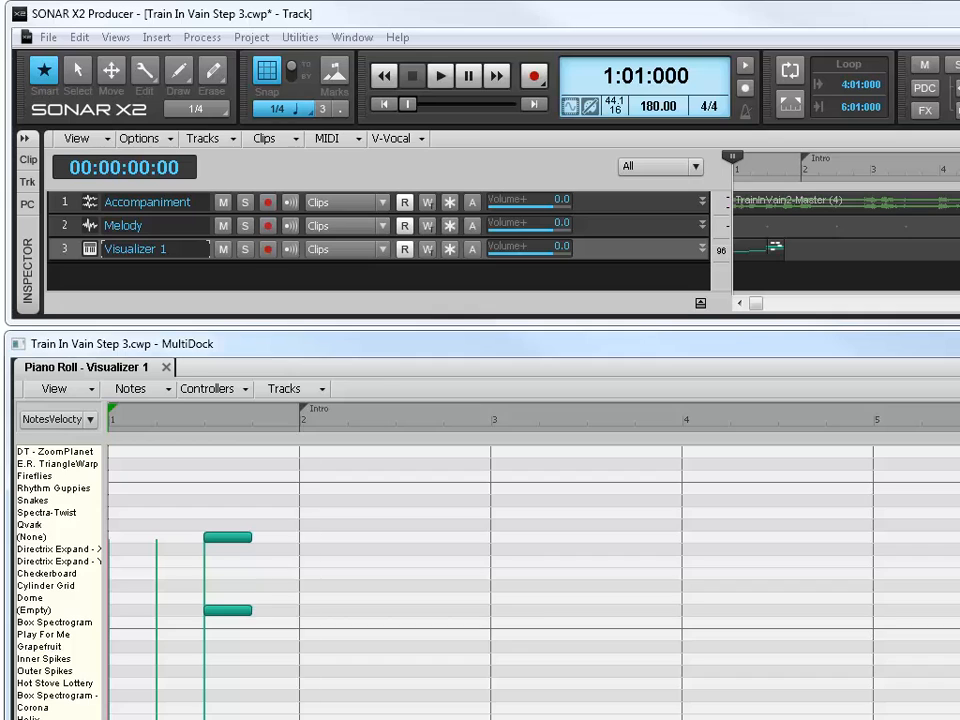
pyautogui.scroll(4, 400, 580)
pyautogui.scroll(1, 480, 580)
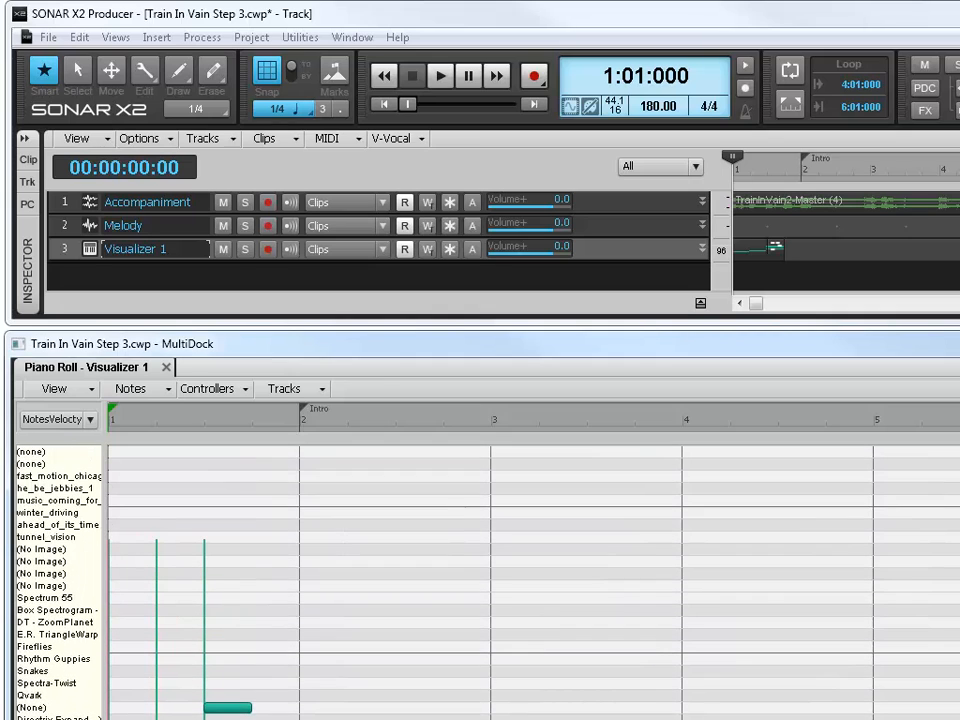
pyautogui.scroll(2, 399, 540)
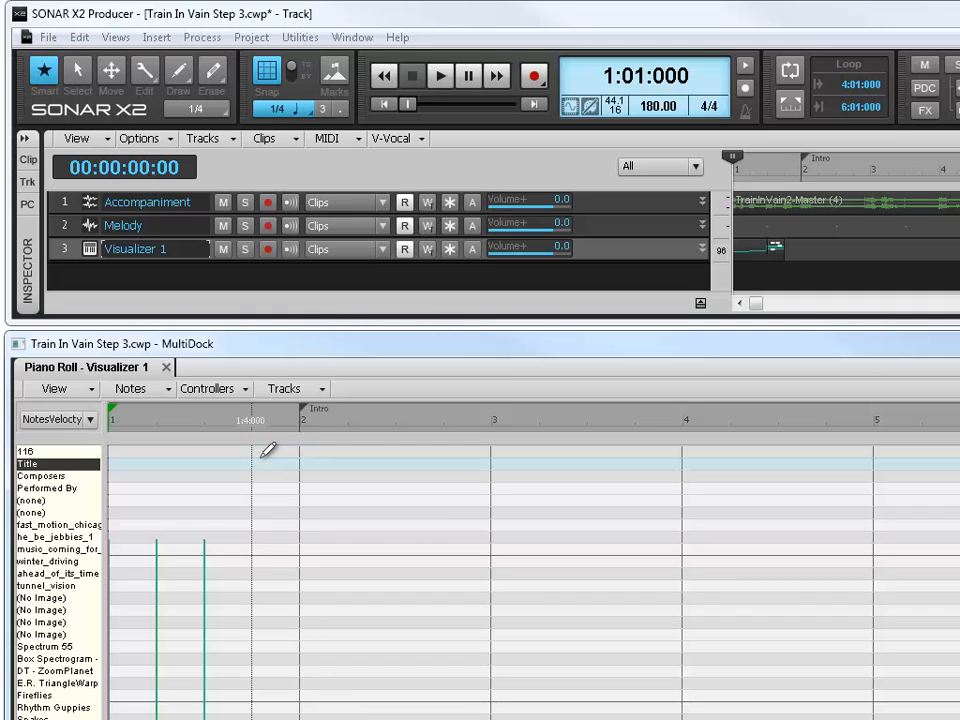
pyautogui.click(254, 463)
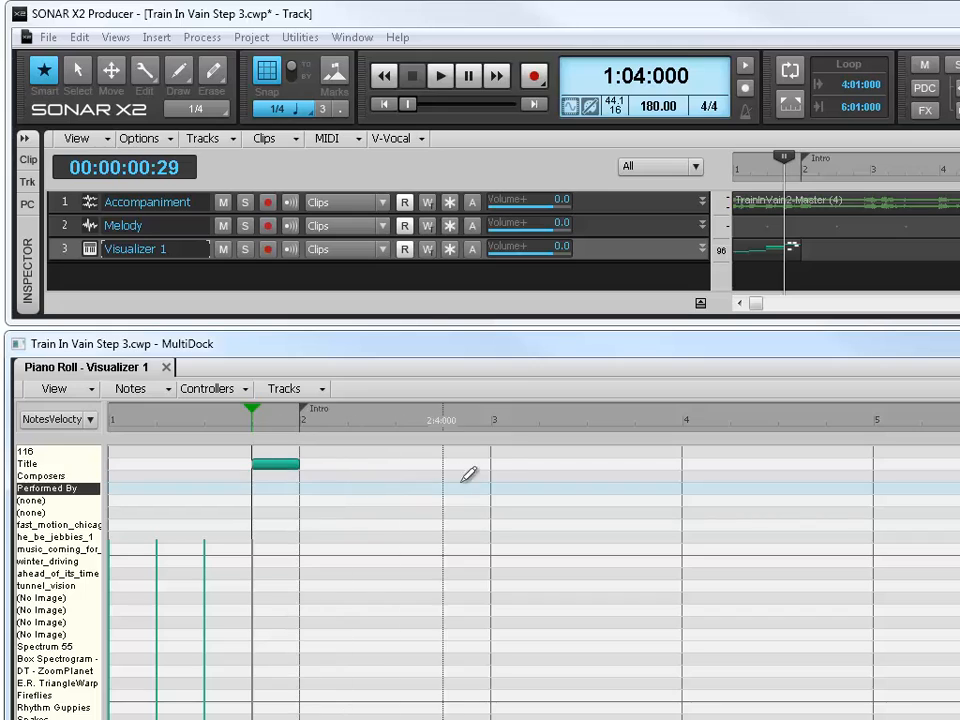
pyautogui.click(497, 476)
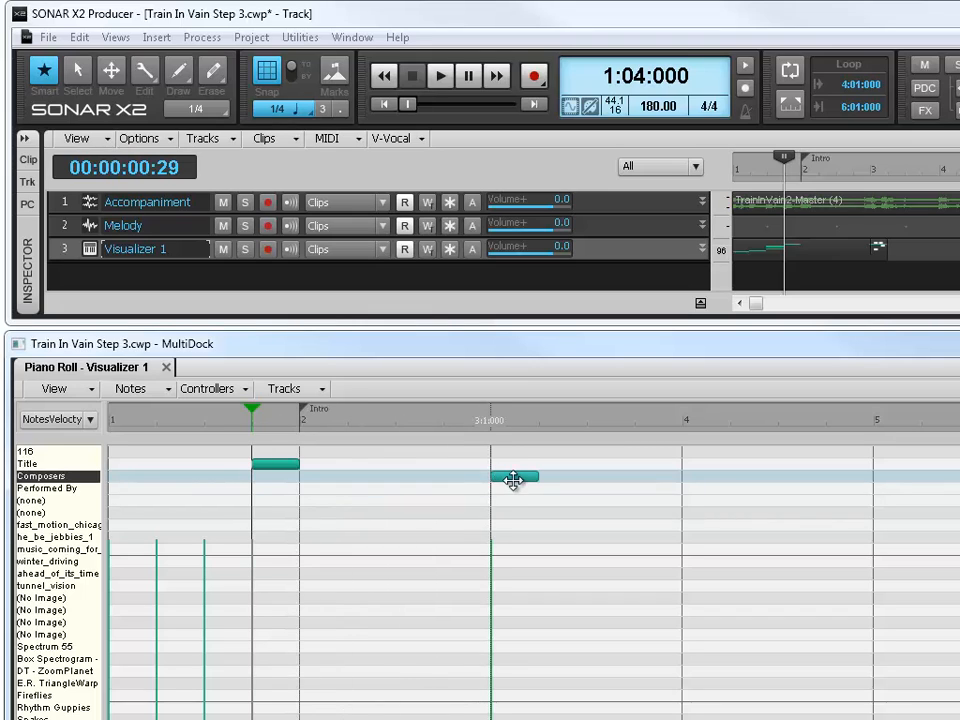
pyautogui.click(732, 525)
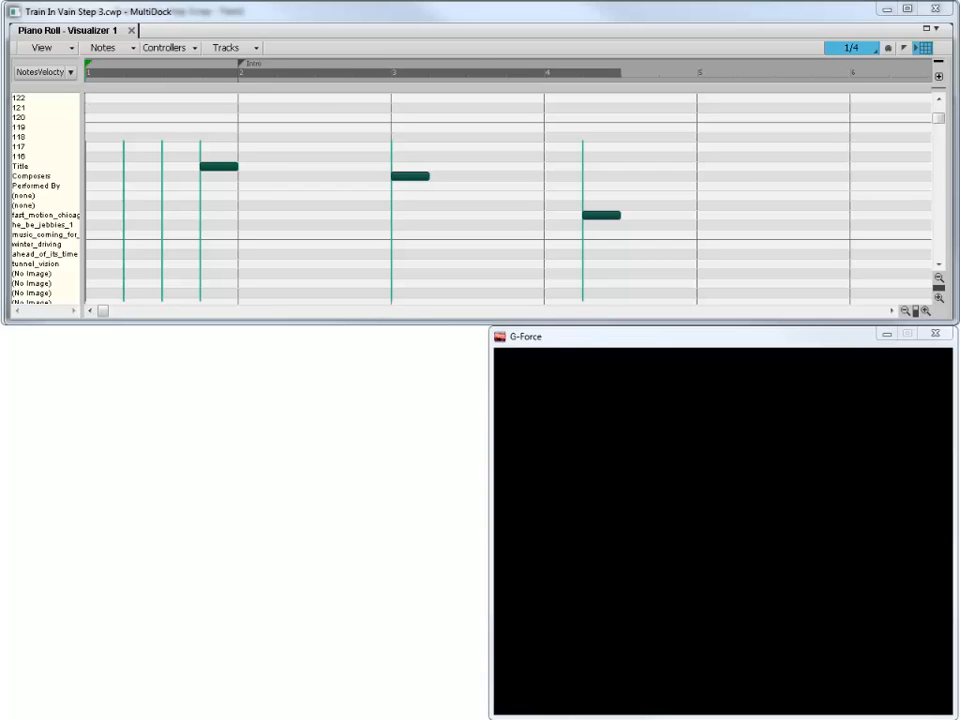
# Step: Play the project from the start to watch the MIDI notes drive the G-Force window
pyautogui.click(769, 17)
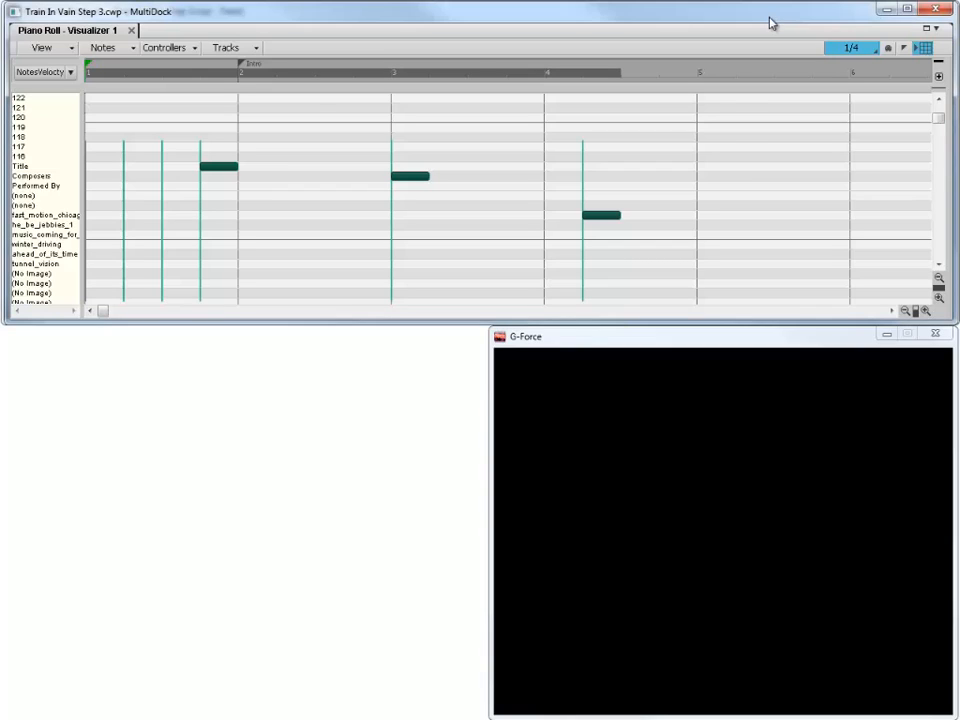
pyautogui.press('space')
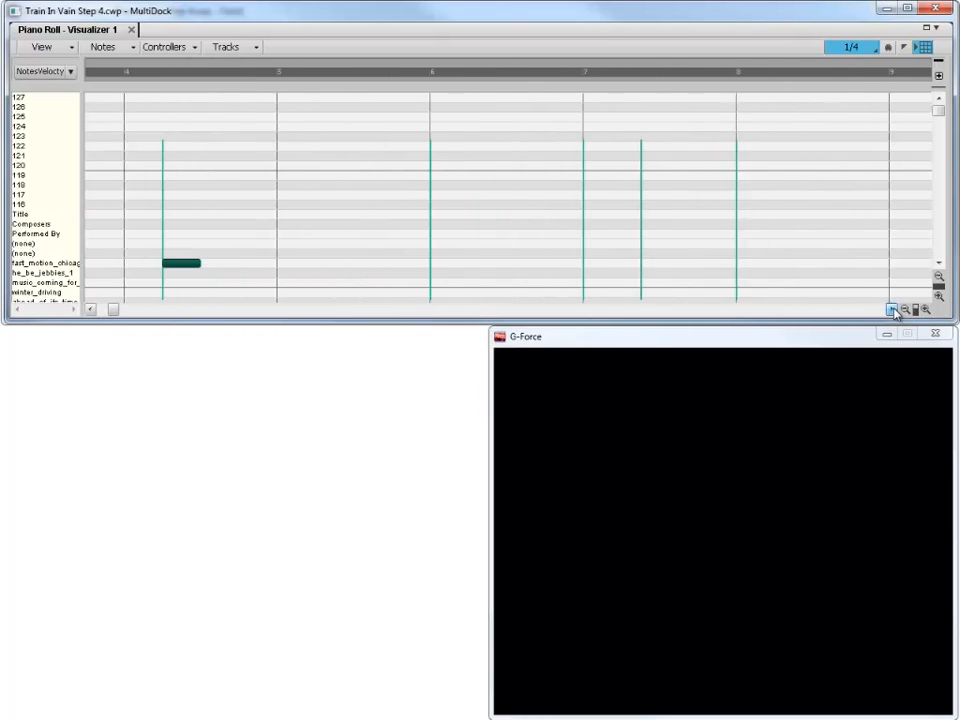
# Step: Preview the Fireflies notes in measures 6 and 7 and the Melt O Rama note at measure 8 in G-Force
pyautogui.click(938, 263)
pyautogui.click(938, 263)
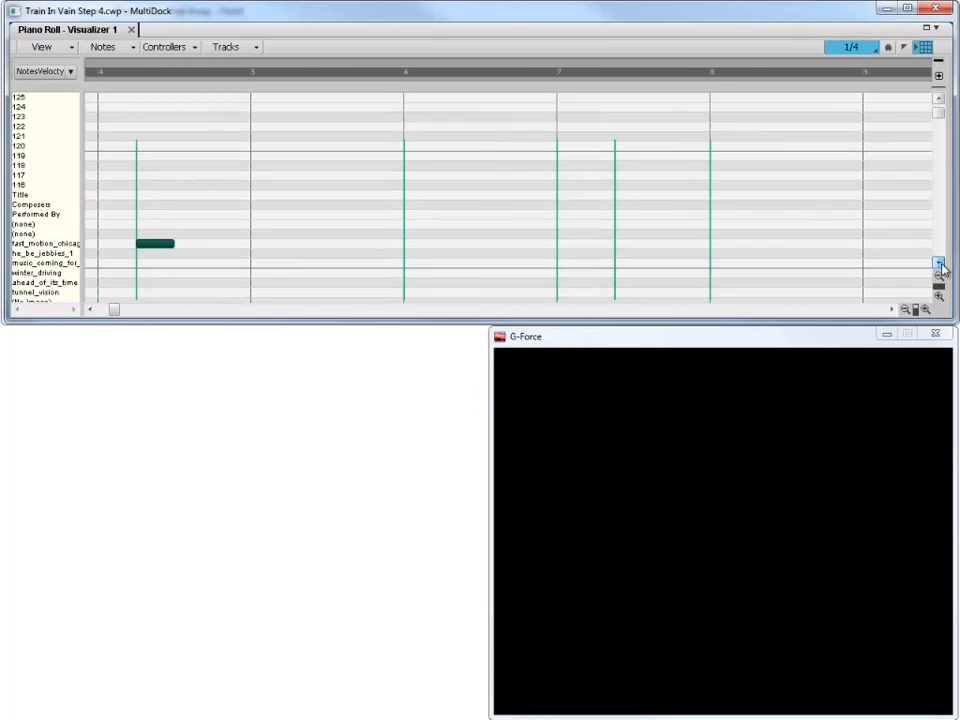
pyautogui.moveTo(939, 264); pyautogui.dragTo(939, 264)
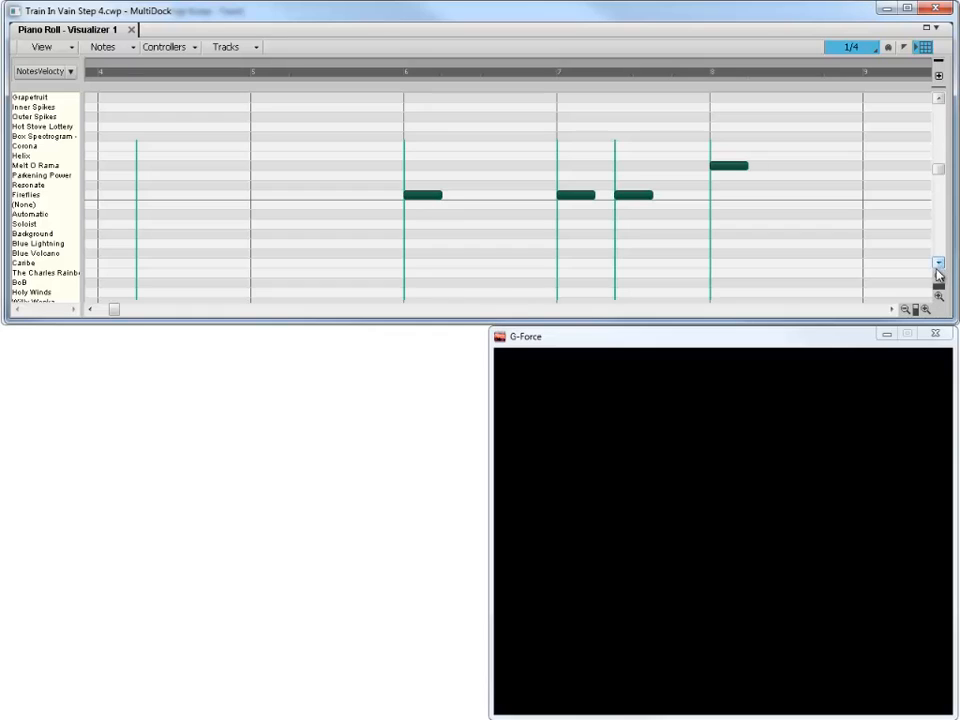
pyautogui.click(425, 196)
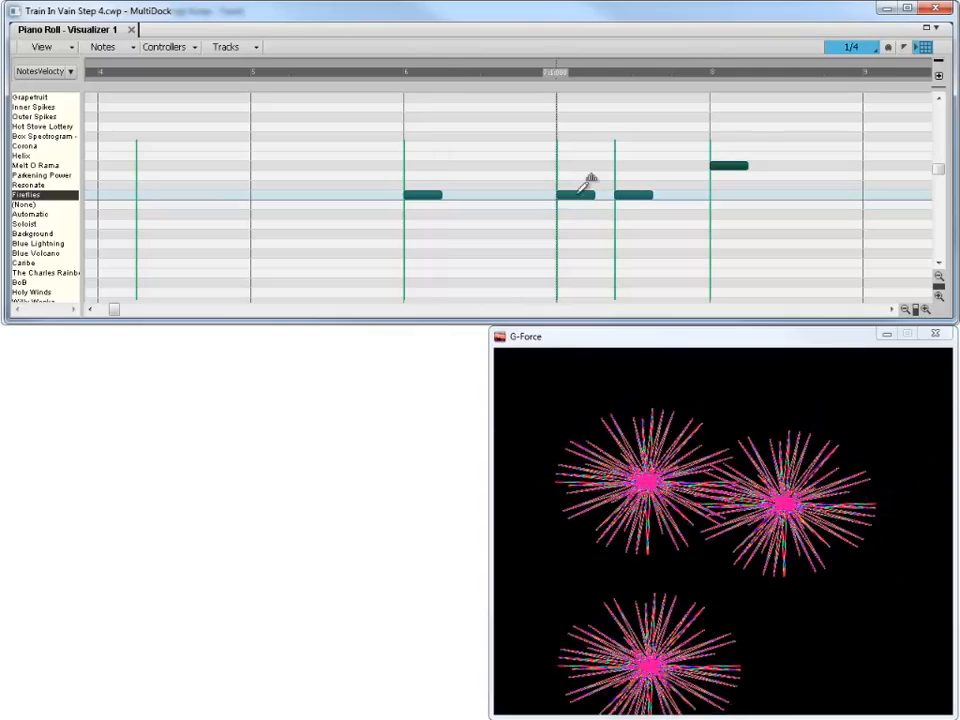
pyautogui.click(574, 195)
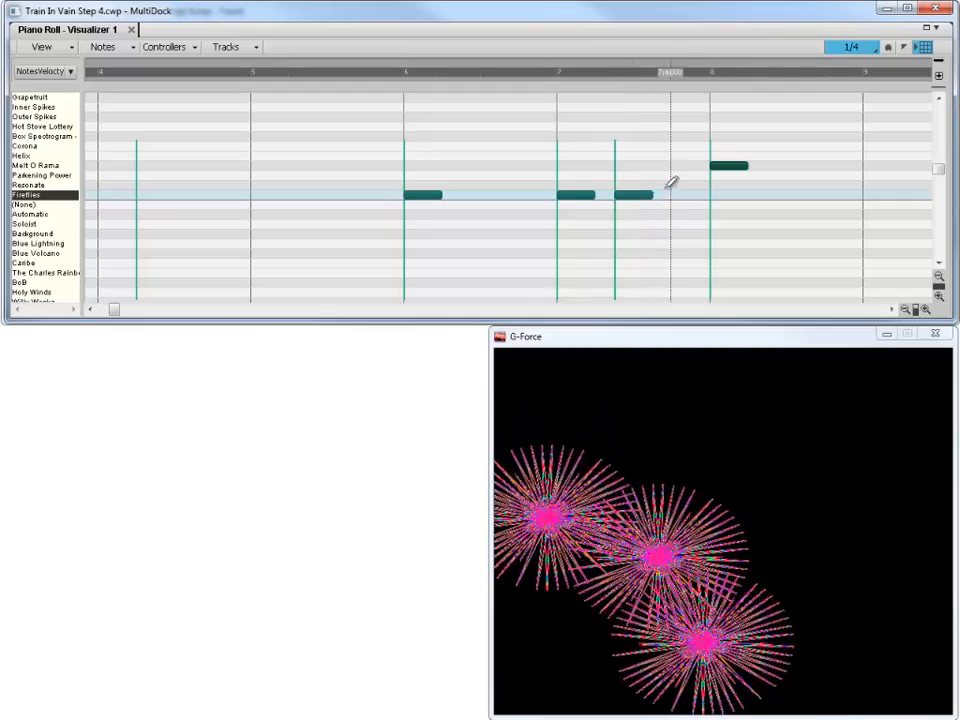
pyautogui.click(730, 166)
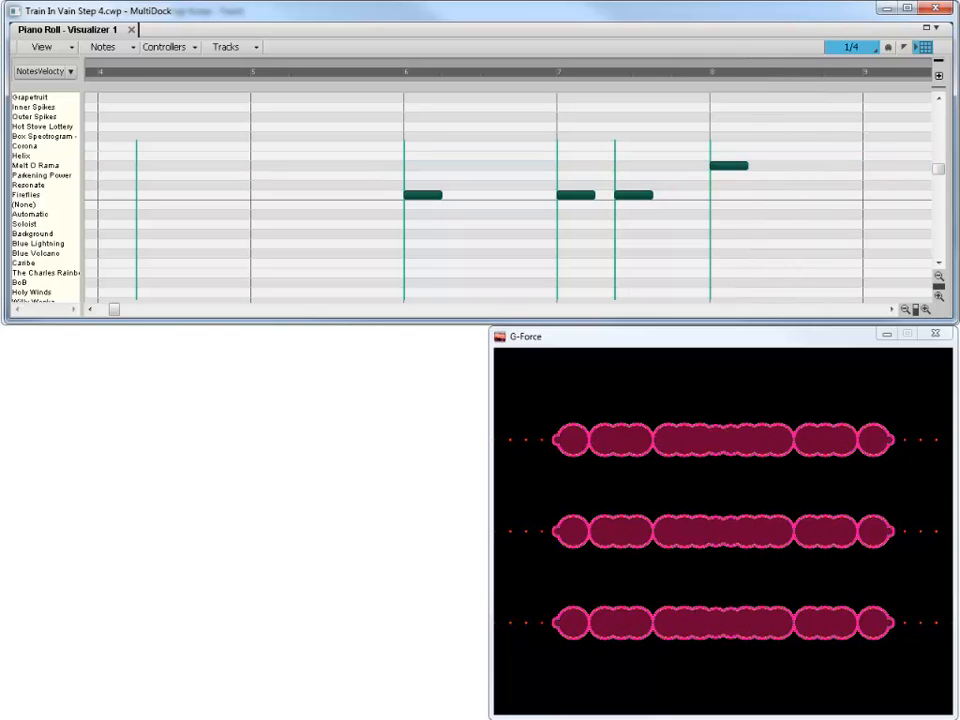
# Step: Preview the Box Spectrogram note at measure 17 in G-Force
pyautogui.click(894, 311)
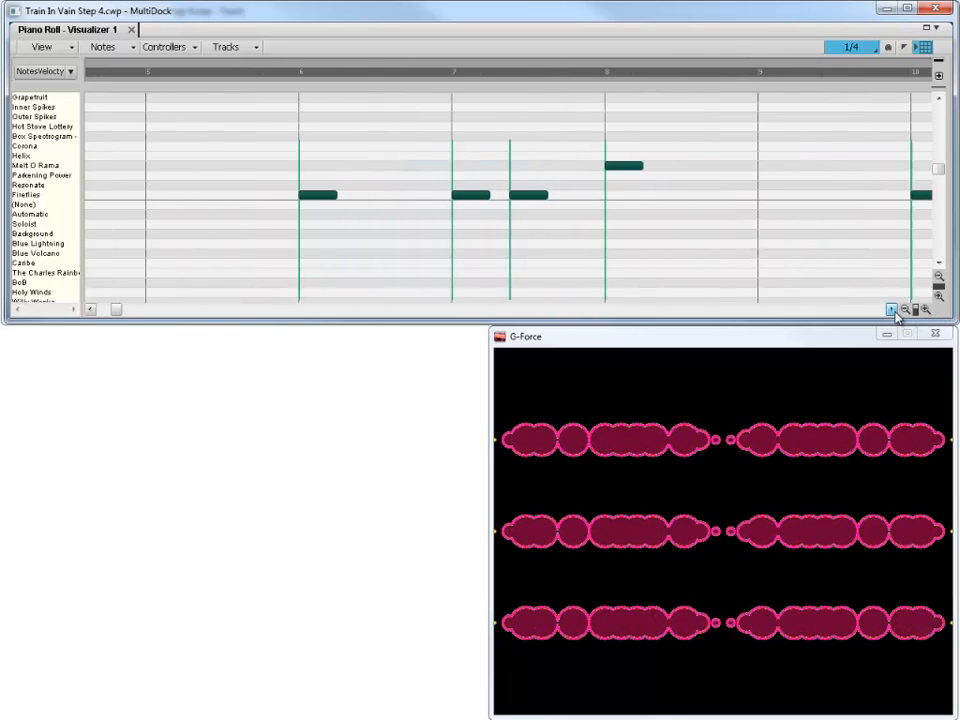
pyautogui.moveTo(894, 311); pyautogui.dragTo(894, 311)
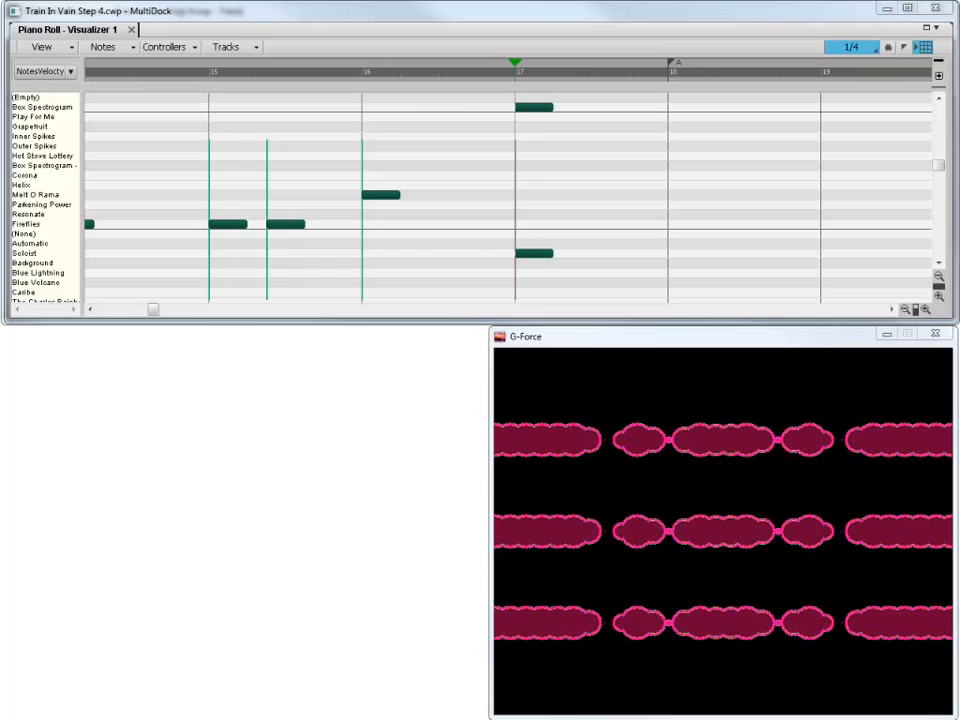
pyautogui.click(531, 107)
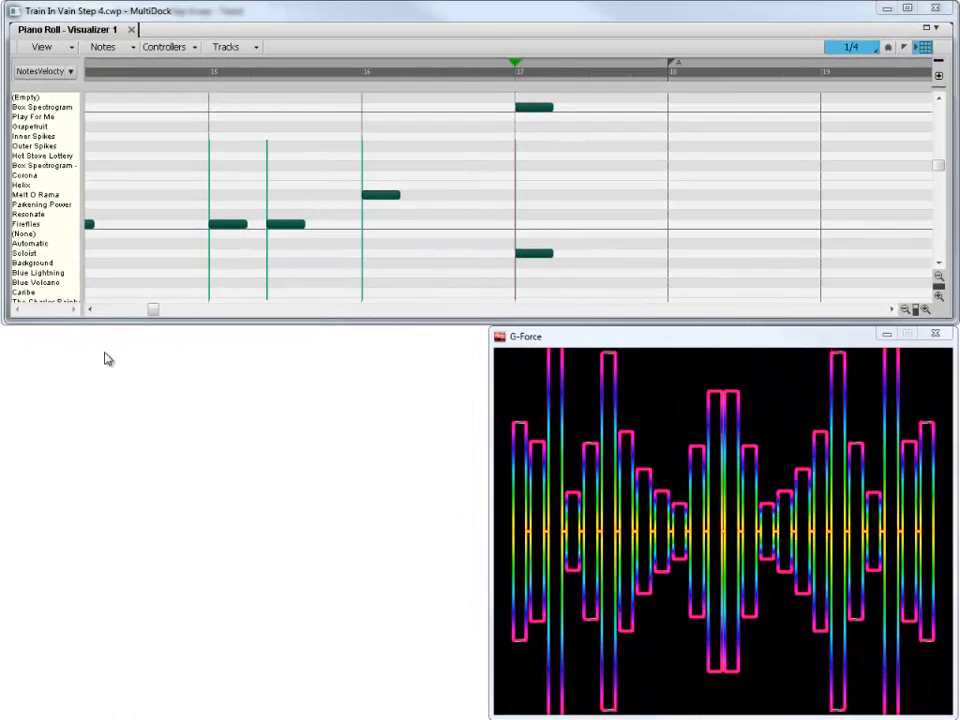
# Step: Preview the Blue Volcano, Blue Lightning and The Charles Rainbow notes between measures 25 and 29 in G-Force
pyautogui.moveTo(154, 310); pyautogui.dragTo(186, 312)
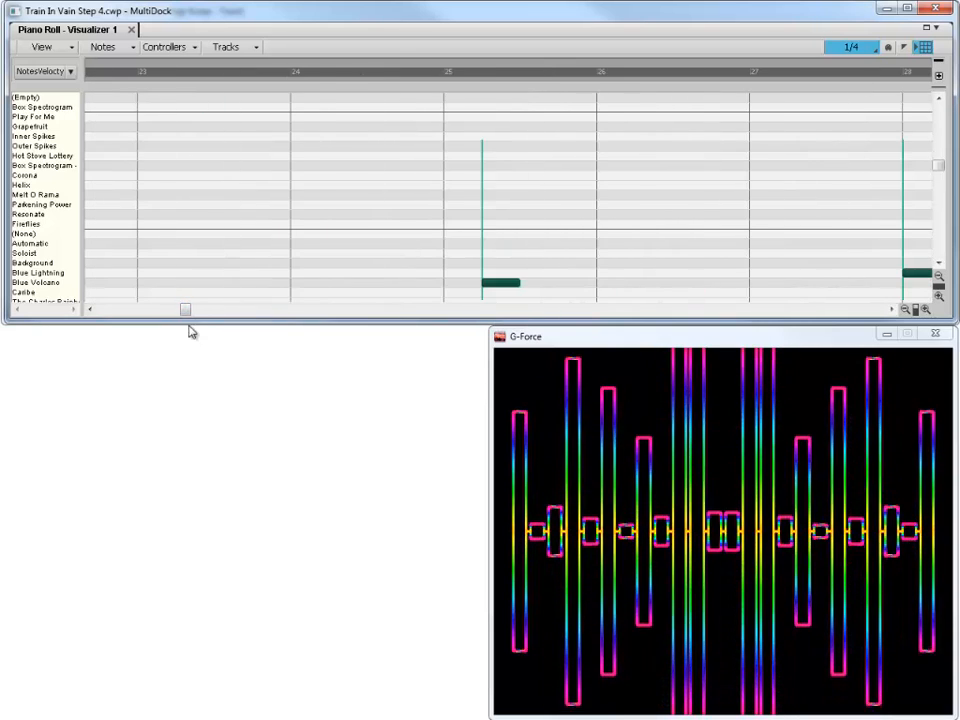
pyautogui.click(939, 264)
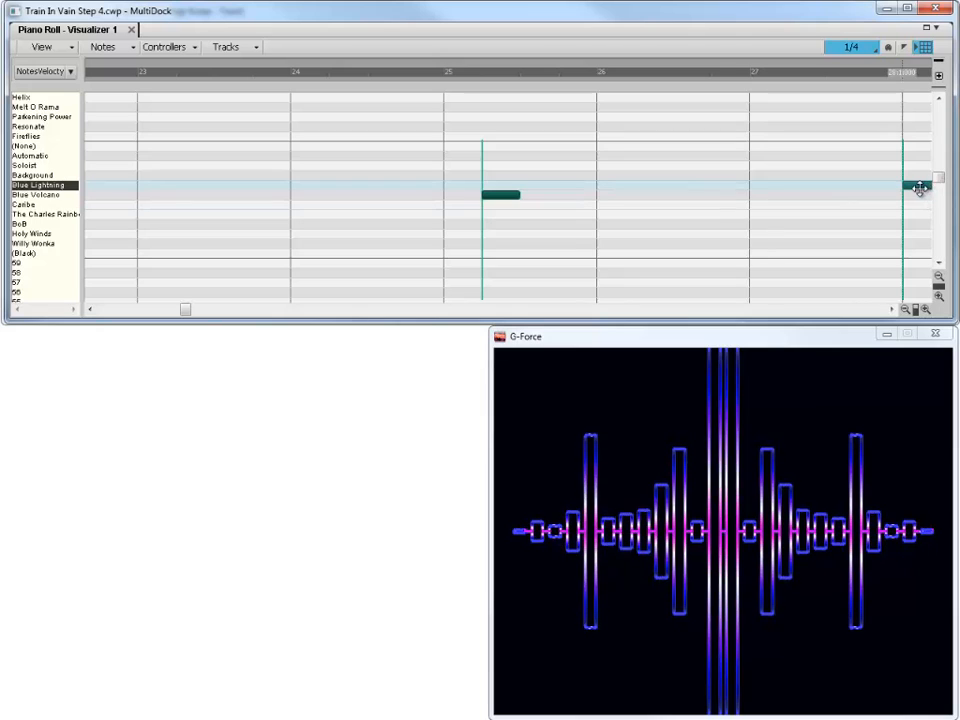
pyautogui.click(891, 310)
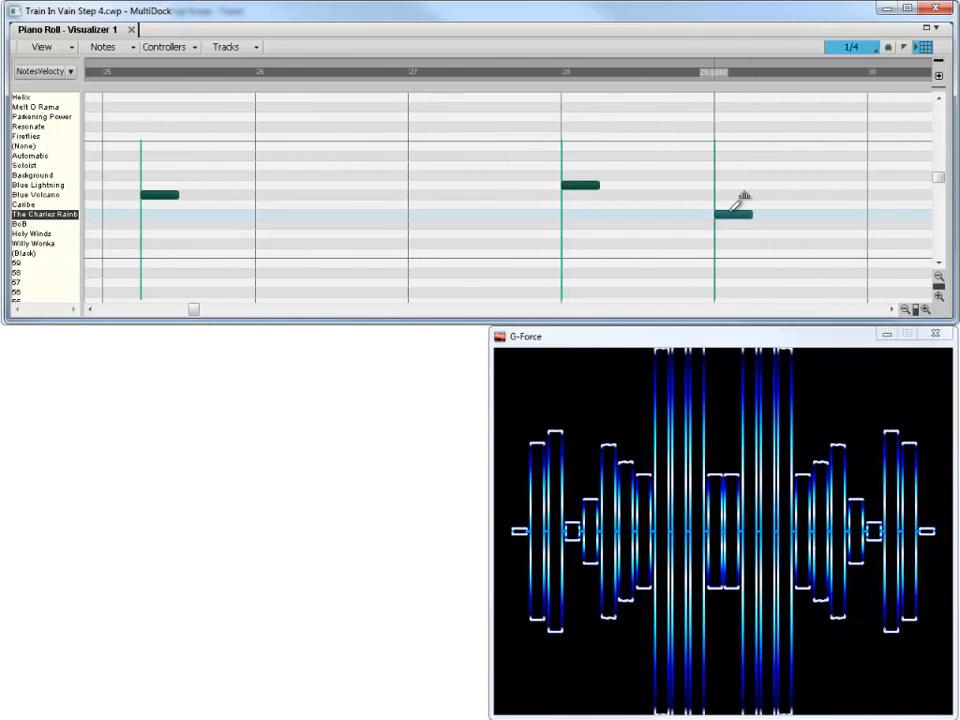
pyautogui.hotkey('ctrl', 'a')
pyautogui.hotkey('ctrl', 'shift', 'a')
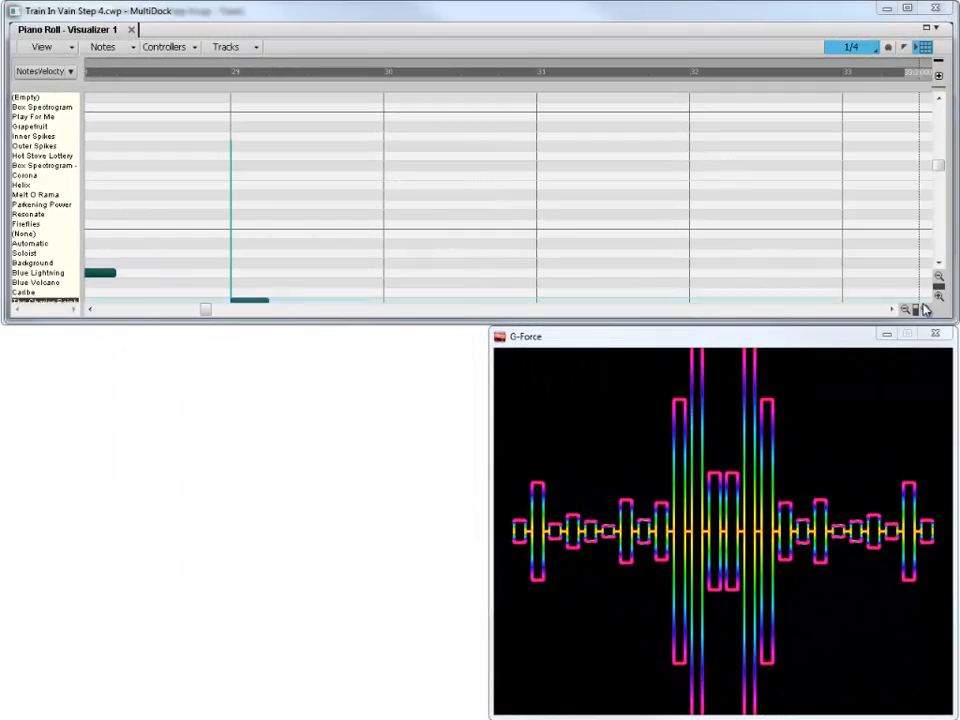
pyautogui.click(891, 310)
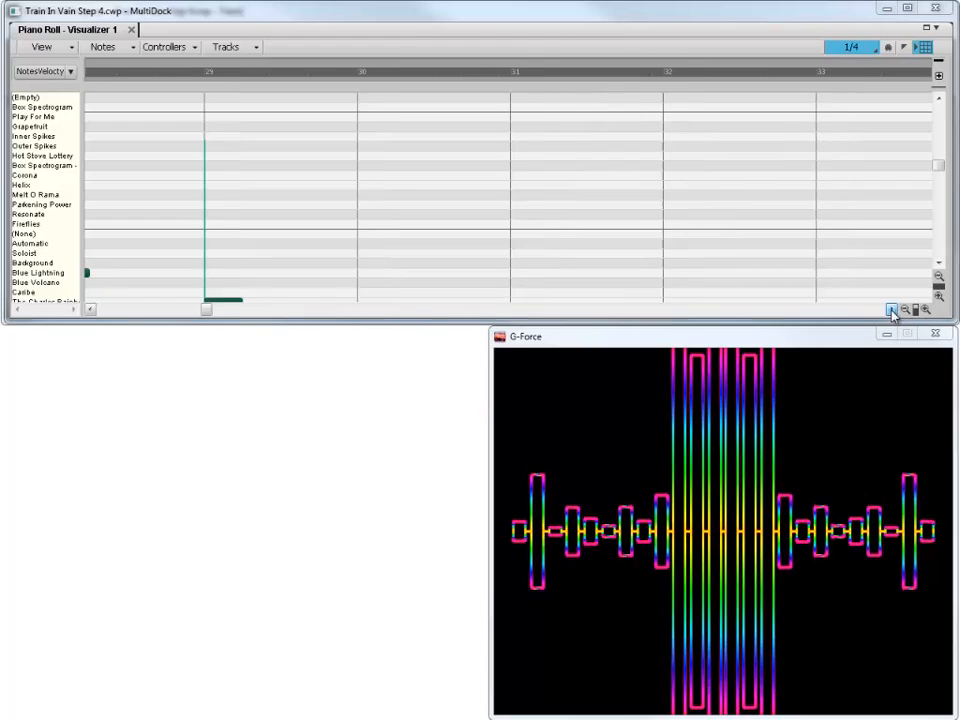
# Step: Preview the Box Spectrogram - Radial note at measure 34 in G-Force
pyautogui.click(892, 311)
pyautogui.click(892, 311)
pyautogui.click(892, 311)
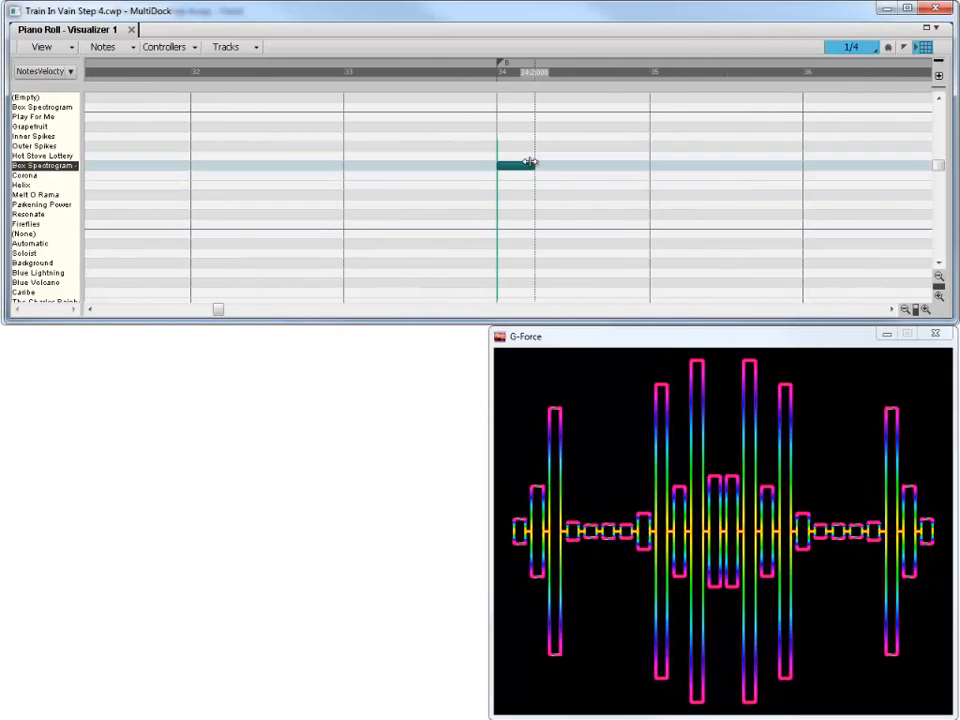
pyautogui.click(511, 166)
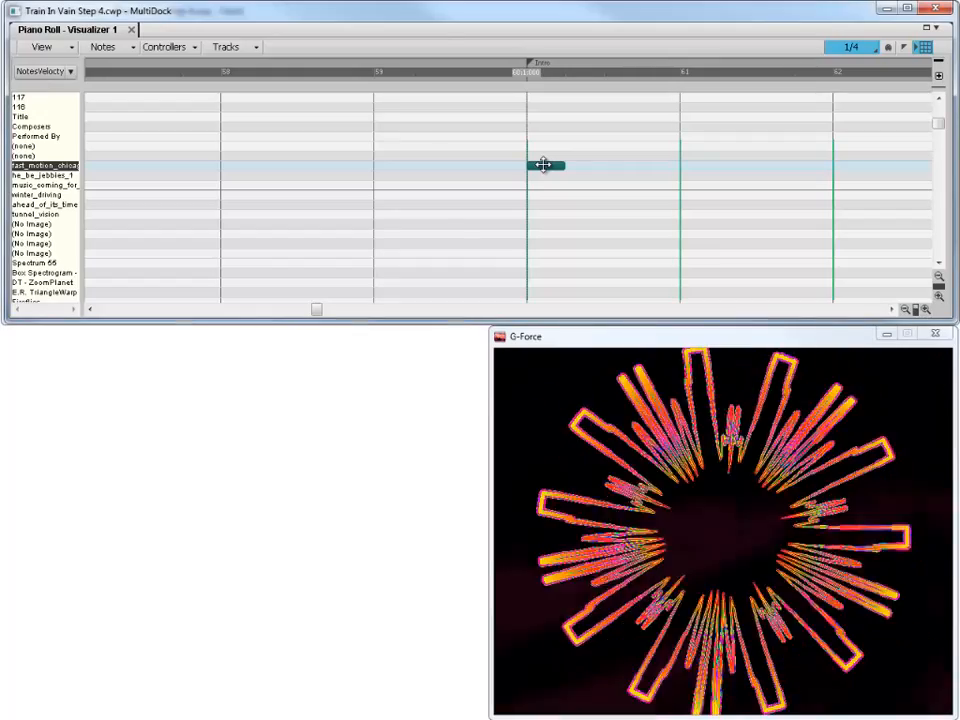
# Step: Preview the fast_motion_chicago image note at measure 60 in G-Force and look over the notes that follow
pyautogui.scroll(-13, 938, 263)
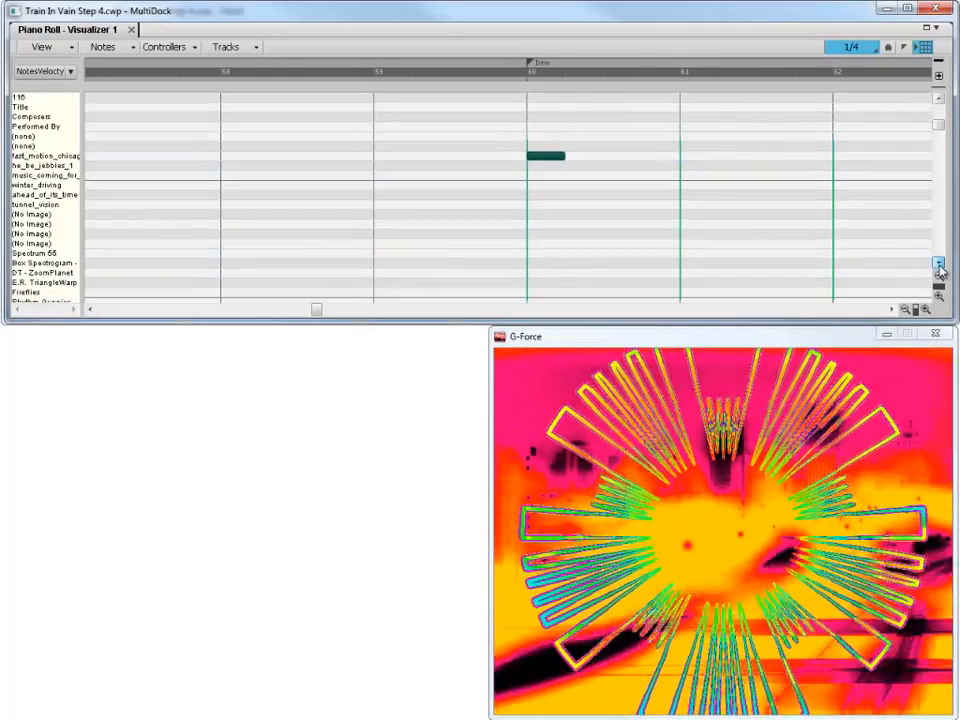
pyautogui.click(891, 310)
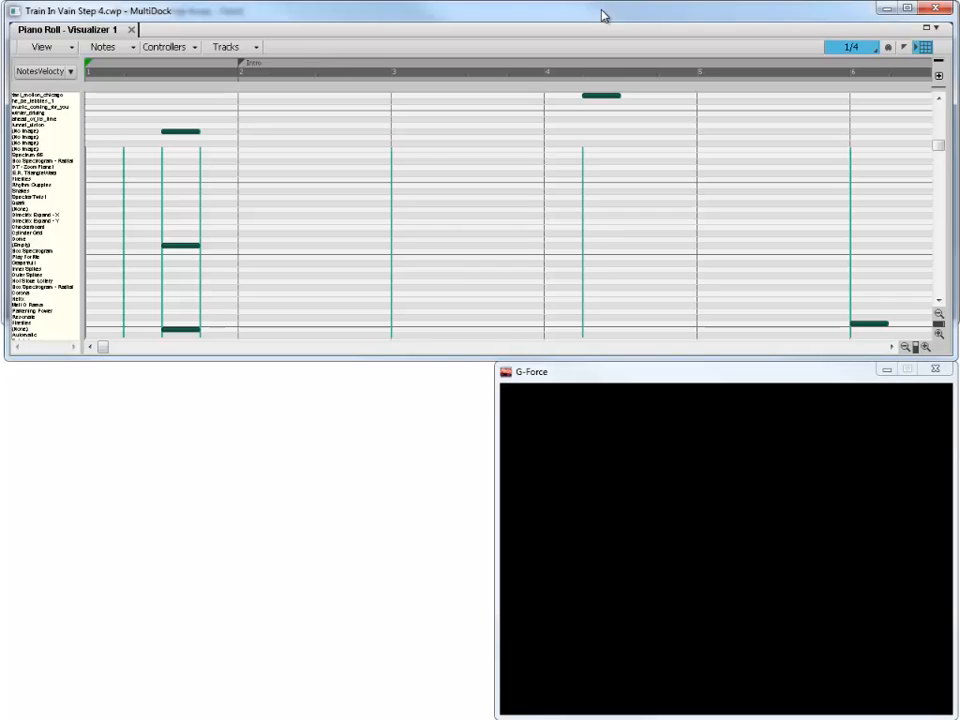
# Step: Play the project through to the Performed By note at measure 135, following the Visualizer 1 notes alongside the G-Force window
pyautogui.click(546, 76)
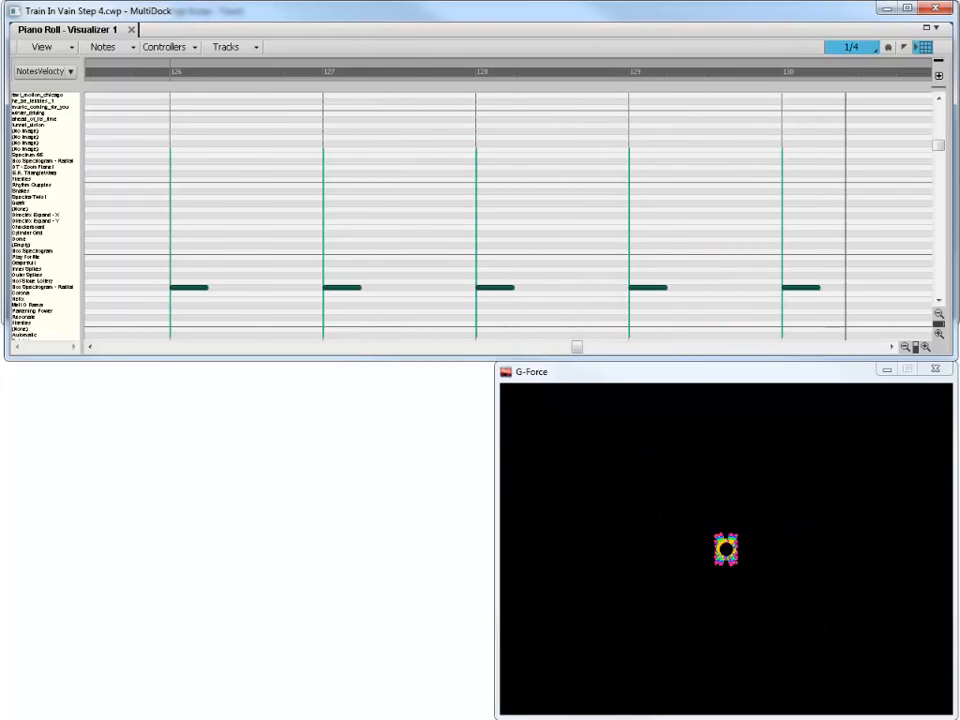
pyautogui.click(939, 101)
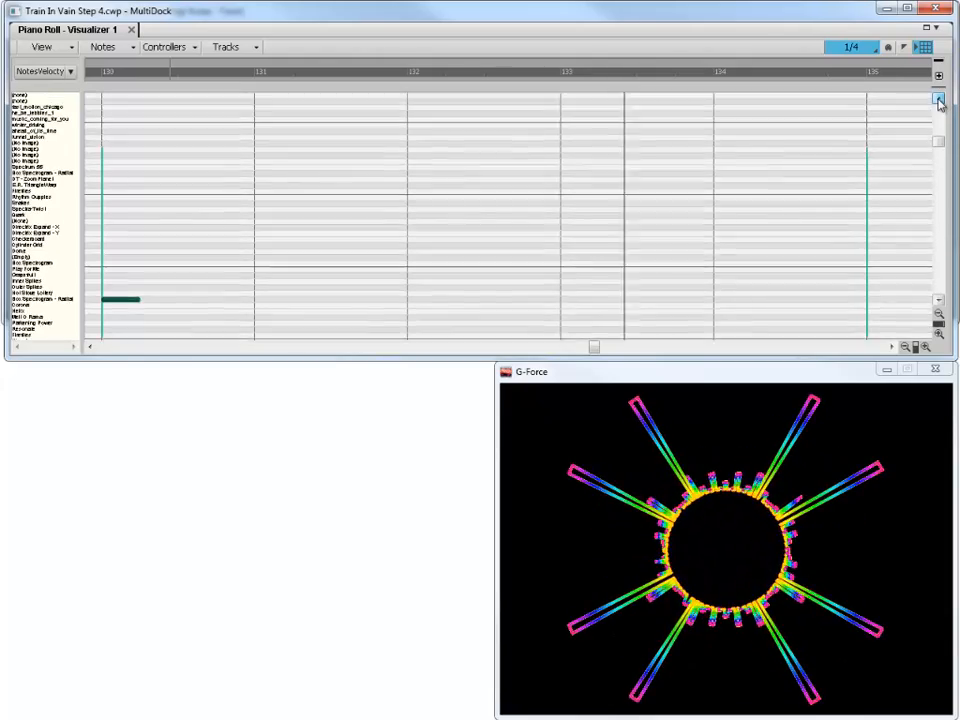
pyautogui.click(939, 101)
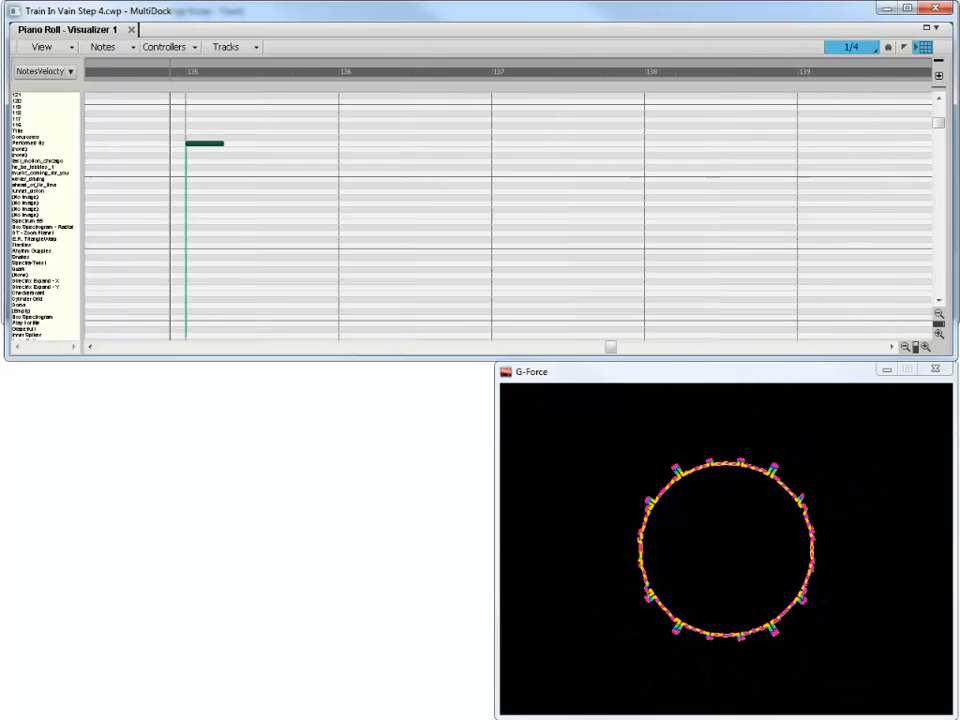